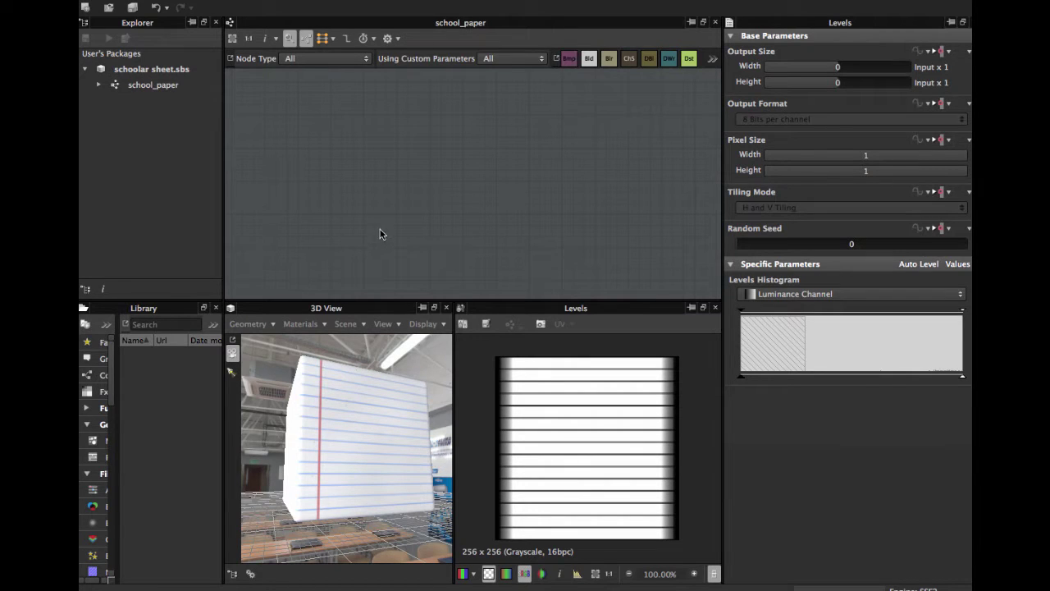
Step: Orbit and zoom the 3D preview until the lined-paper cube's front face fills the view
{"action": "mouse_move", "coordinate": [394, 475]}
{"action": "left_mouse_down"}
{"action": "mouse_move", "coordinate": [353, 477]}
{"action": "mouse_move", "coordinate": [381, 485]}
{"action": "mouse_move", "coordinate": [343, 432]}
{"action": "mouse_move", "coordinate": [368, 459]}
{"action": "mouse_move", "coordinate": [296, 459]}
{"action": "mouse_move", "coordinate": [312, 424]}
{"action": "mouse_move", "coordinate": [273, 450]}
{"action": "mouse_move", "coordinate": [305, 464]}
{"action": "mouse_move", "coordinate": [342, 459]}
{"action": "left_mouse_up"}
{"action": "scroll", "coordinate": [340, 456], "scroll_direction": "up", "scroll_amount": 5}
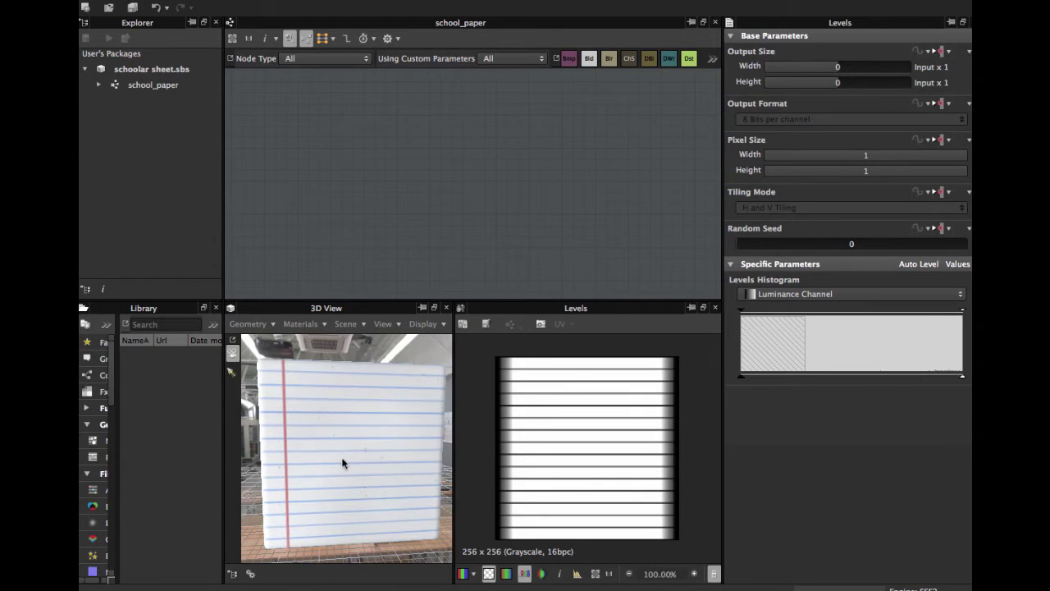
Step: Pan the graph to the Pattern Sheet frame and select its Shape node
{"action": "mouse_move", "coordinate": [386, 188]}
{"action": "middle_mouse_down"}
{"action": "mouse_move", "coordinate": [420, 166]}
{"action": "mouse_move", "coordinate": [393, 167]}
{"action": "mouse_move", "coordinate": [371, 190]}
{"action": "mouse_move", "coordinate": [470, 198]}
{"action": "middle_mouse_up"}
{"action": "scroll", "coordinate": [393, 168], "scroll_direction": "down", "scroll_amount": 2}
{"action": "scroll", "coordinate": [403, 195], "scroll_direction": "up", "scroll_amount": 2}
{"action": "scroll", "coordinate": [402, 190], "scroll_direction": "up", "scroll_amount": 2}
{"action": "scroll", "coordinate": [400, 185], "scroll_direction": "up", "scroll_amount": 2}
{"action": "scroll", "coordinate": [391, 194], "scroll_direction": "up", "scroll_amount": 3}
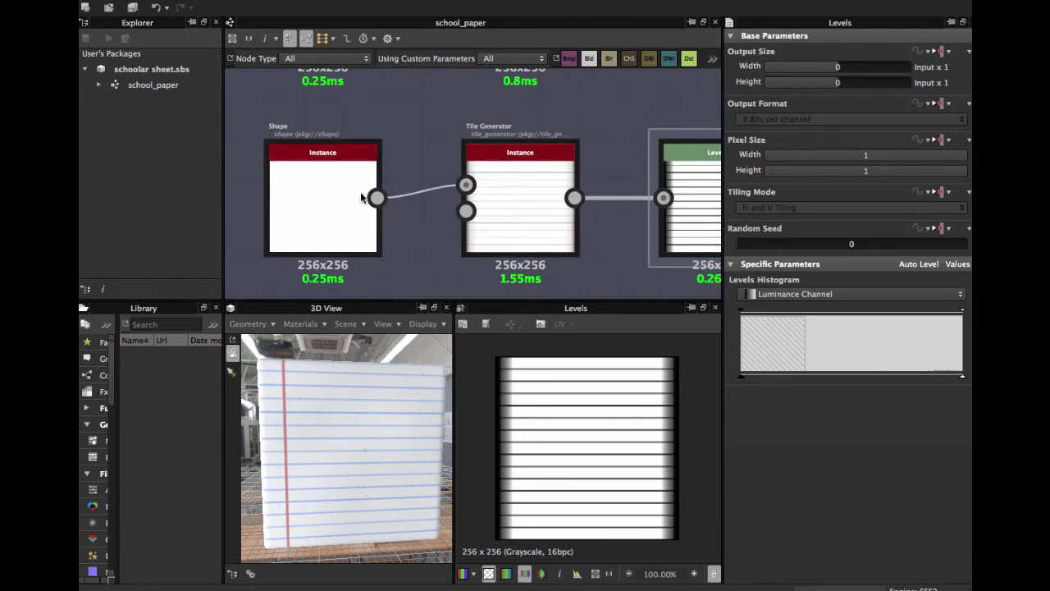
{"action": "left_click", "coordinate": [324, 197]}
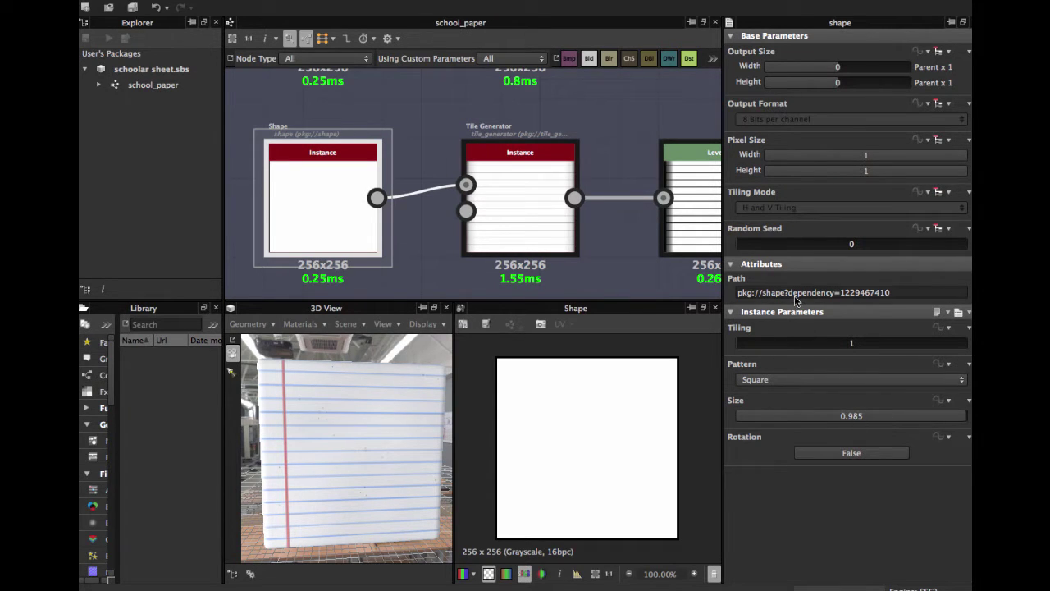
Step: Select the Tile Generator and review its parameters for the 15 ruled rows
{"action": "middle_click_drag", "start_coordinate": [499, 206], "coordinate": [462, 200]}
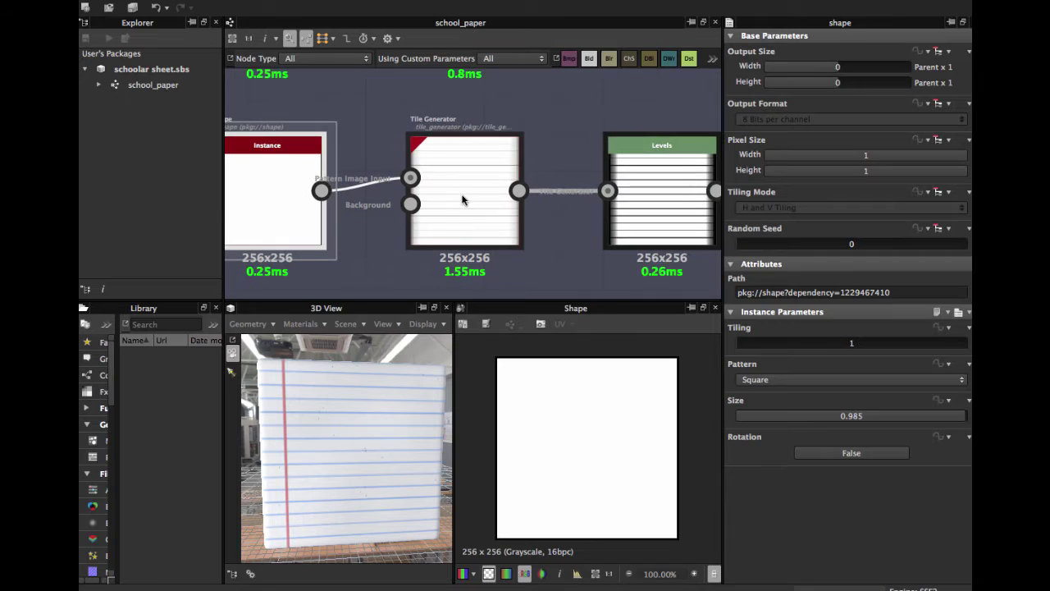
{"action": "left_click", "coordinate": [464, 200]}
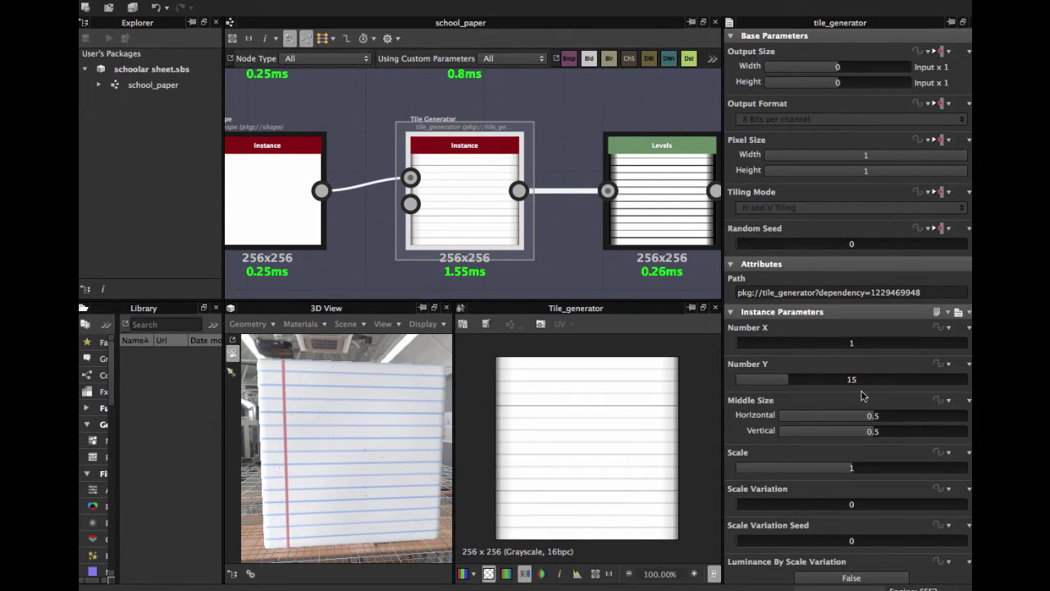
{"action": "scroll", "coordinate": [862, 396], "scroll_direction": "down", "scroll_amount": 1}
{"action": "scroll", "coordinate": [863, 396], "scroll_direction": "down", "scroll_amount": 1}
{"action": "scroll", "coordinate": [863, 396], "scroll_direction": "down", "scroll_amount": 2}
{"action": "scroll", "coordinate": [862, 396], "scroll_direction": "down", "scroll_amount": 3}
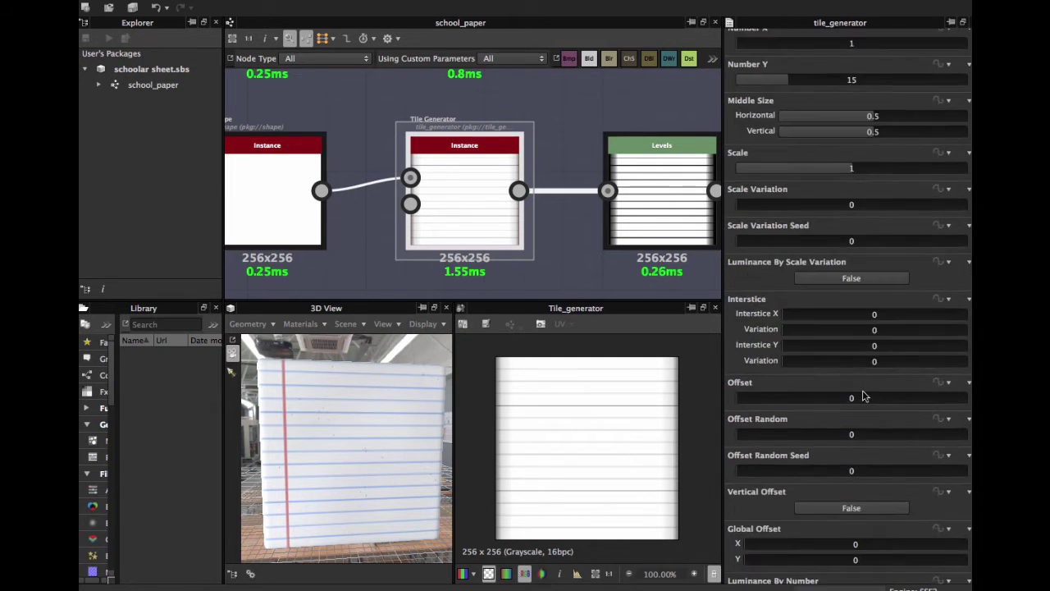
{"action": "scroll", "coordinate": [862, 396], "scroll_direction": "down", "scroll_amount": 6}
{"action": "scroll", "coordinate": [862, 396], "scroll_direction": "down", "scroll_amount": 1}
{"action": "scroll", "coordinate": [863, 396], "scroll_direction": "down", "scroll_amount": 6}
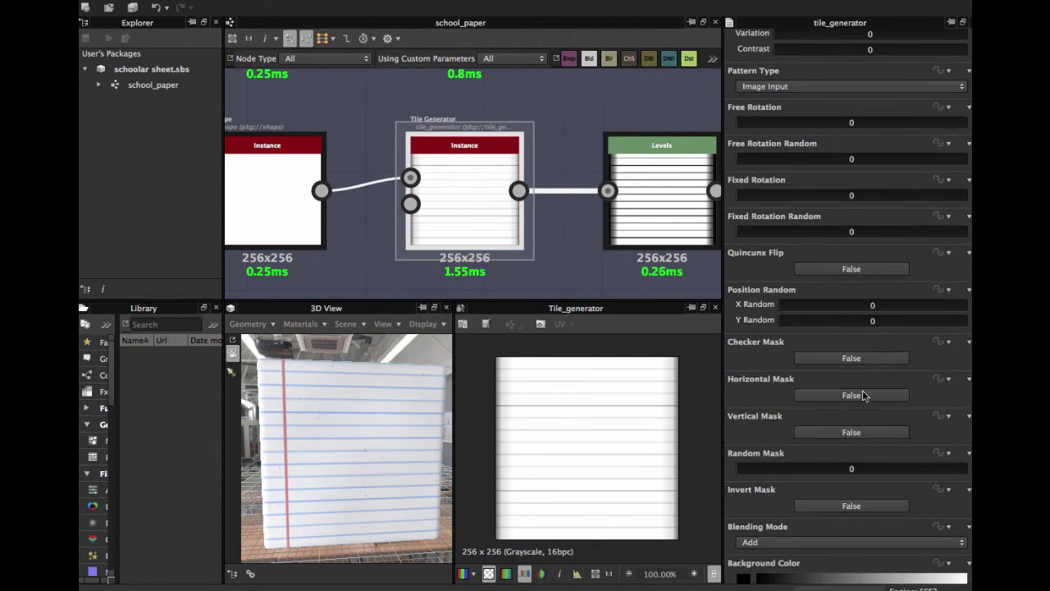
{"action": "scroll", "coordinate": [862, 397], "scroll_direction": "down", "scroll_amount": 2}
{"action": "scroll", "coordinate": [863, 396], "scroll_direction": "up", "scroll_amount": 4}
{"action": "scroll", "coordinate": [862, 396], "scroll_direction": "up", "scroll_amount": 2}
{"action": "scroll", "coordinate": [862, 397], "scroll_direction": "up", "scroll_amount": 6}
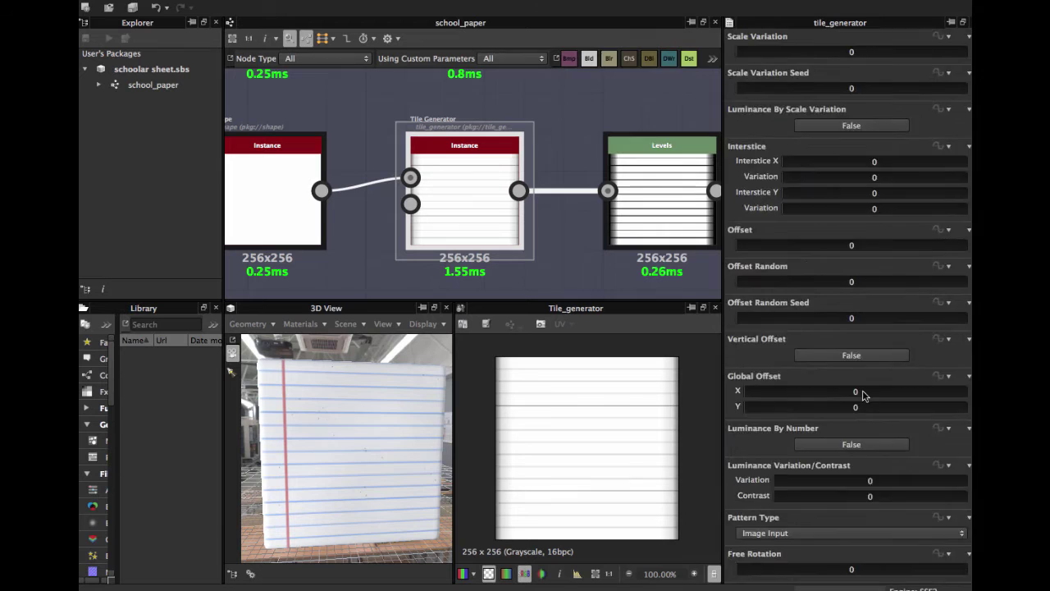
{"action": "scroll", "coordinate": [863, 396], "scroll_direction": "up", "scroll_amount": 9}
{"action": "scroll", "coordinate": [862, 397], "scroll_direction": "up", "scroll_amount": 2}
Step: Compare the Tile Generator and following Levels outputs in the 2D view, ending on Levels
{"action": "middle_click_drag", "start_coordinate": [556, 140], "coordinate": [409, 129]}
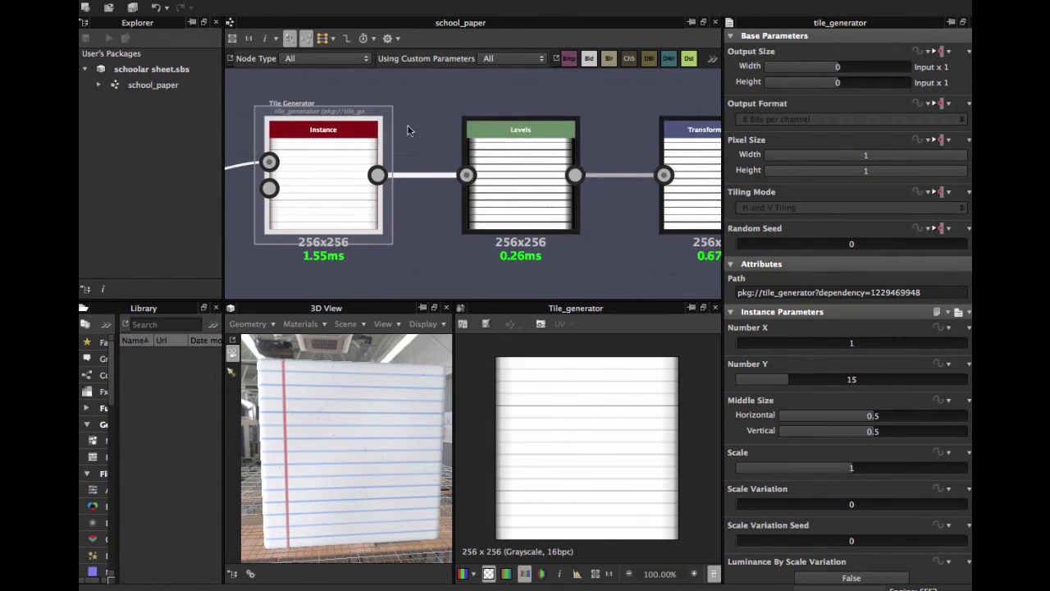
{"action": "left_click", "coordinate": [495, 155]}
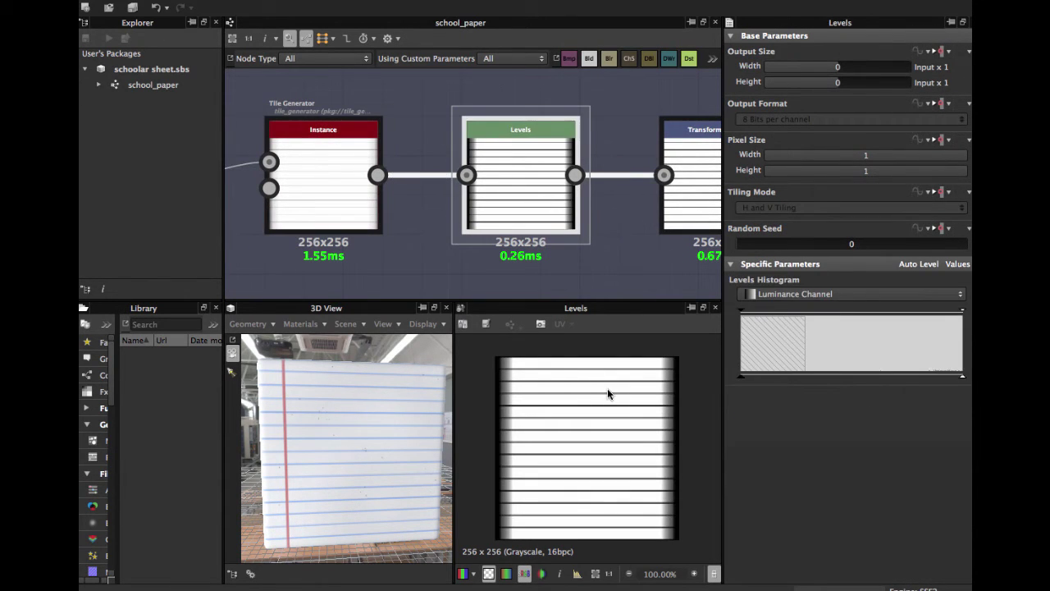
{"action": "scroll", "coordinate": [542, 422], "scroll_direction": "up", "scroll_amount": 5}
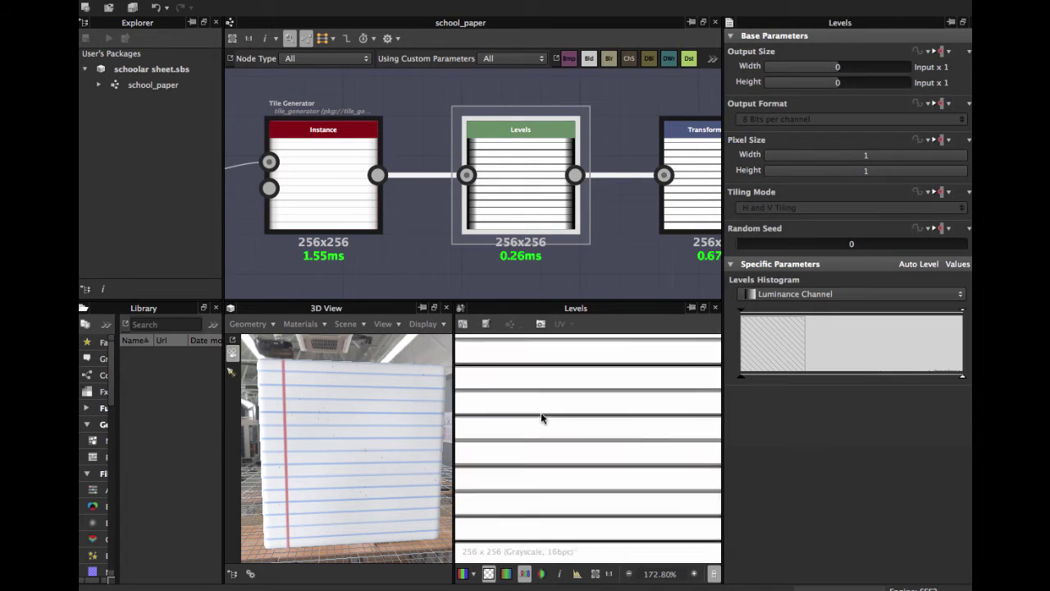
{"action": "scroll", "coordinate": [570, 411], "scroll_direction": "up", "scroll_amount": 2}
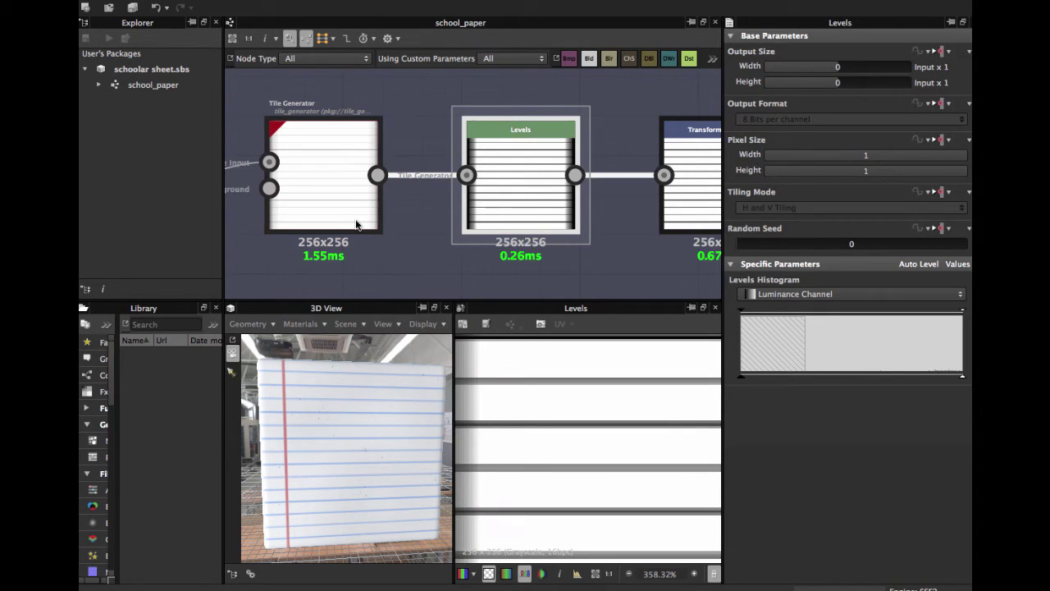
{"action": "double_click", "coordinate": [345, 198]}
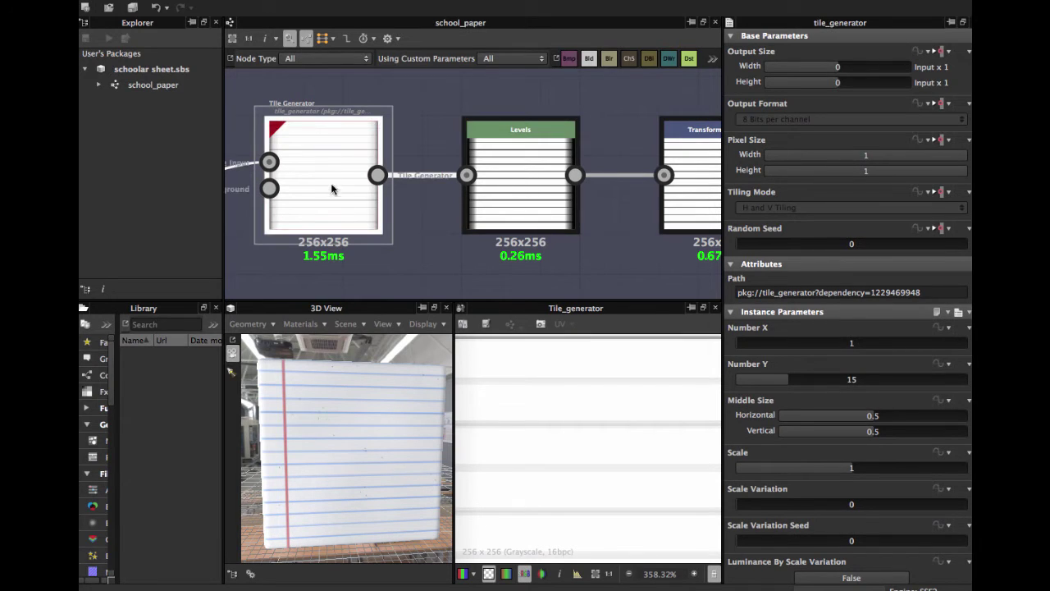
{"action": "double_click", "coordinate": [517, 183]}
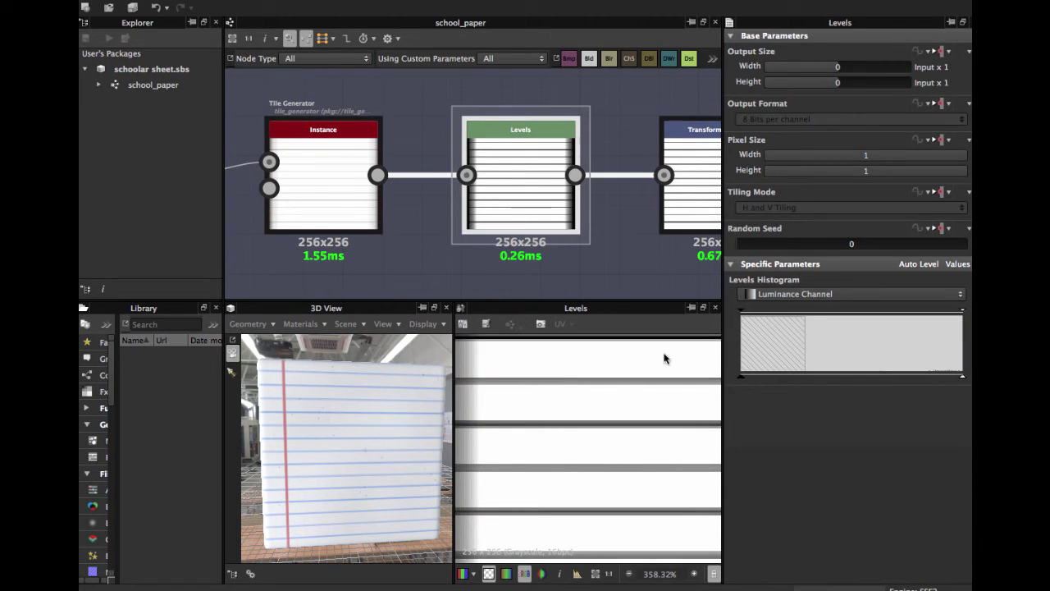
{"action": "scroll", "coordinate": [611, 421], "scroll_direction": "down", "scroll_amount": 1}
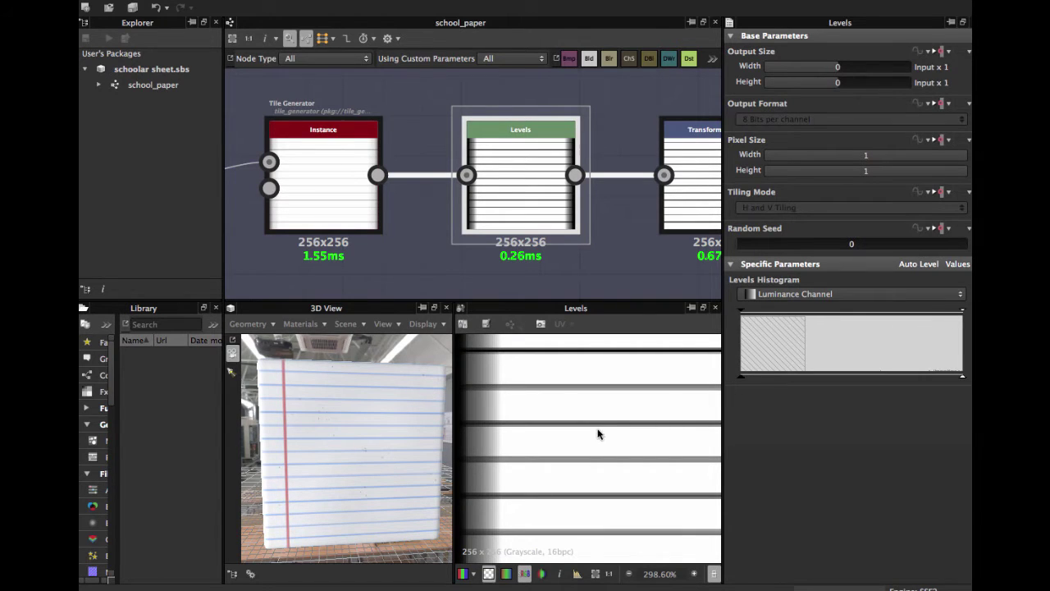
{"action": "scroll", "coordinate": [567, 439], "scroll_direction": "up", "scroll_amount": 3}
{"action": "scroll", "coordinate": [558, 452], "scroll_direction": "down", "scroll_amount": 3}
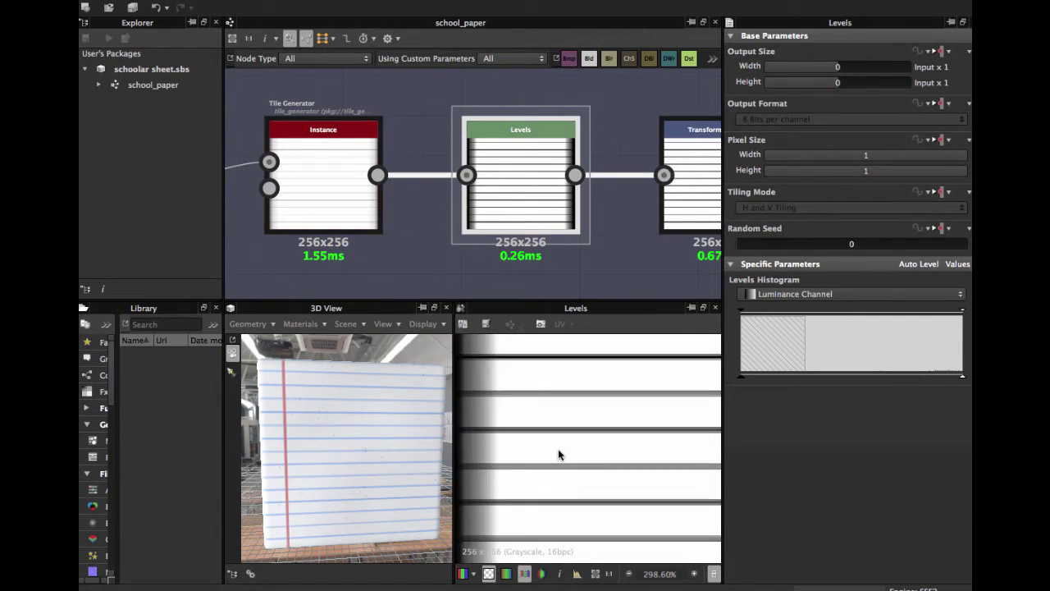
{"action": "scroll", "coordinate": [549, 443], "scroll_direction": "down", "scroll_amount": 2}
Step: Inspect the stripe chain's Transformation 2D offset and the Levels output feeding it
{"action": "scroll", "coordinate": [542, 203], "scroll_direction": "down", "scroll_amount": 2}
{"action": "scroll", "coordinate": [543, 202], "scroll_direction": "right", "scroll_amount": 5}
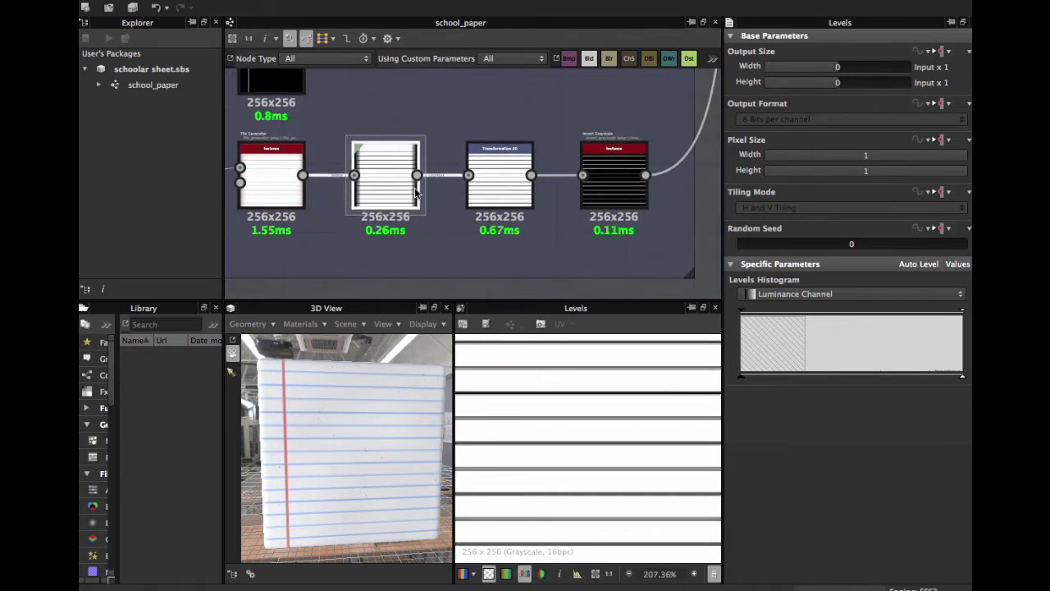
{"action": "left_click", "coordinate": [511, 194]}
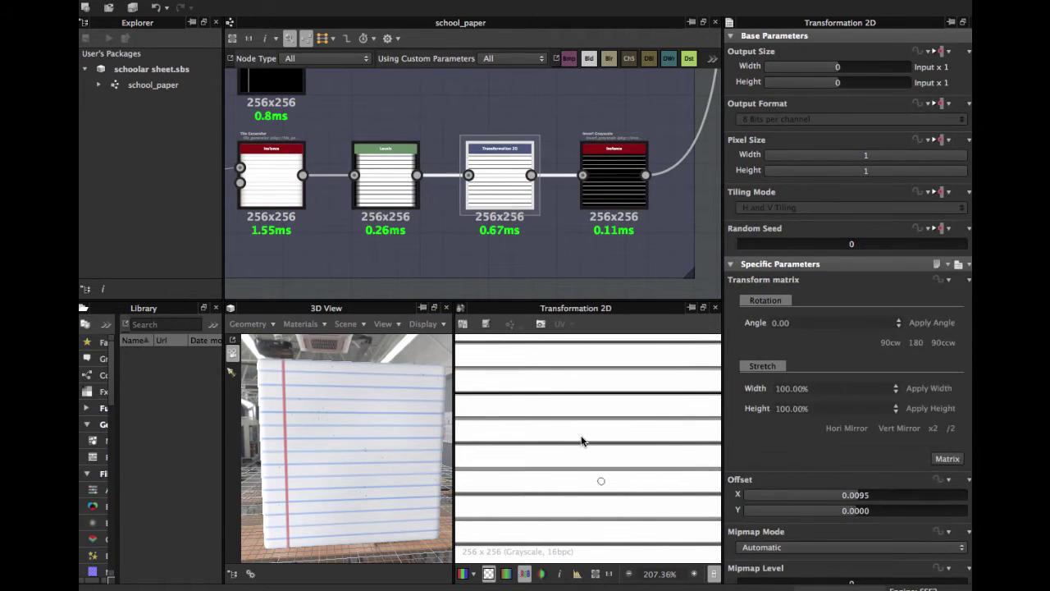
{"action": "left_click", "coordinate": [399, 193]}
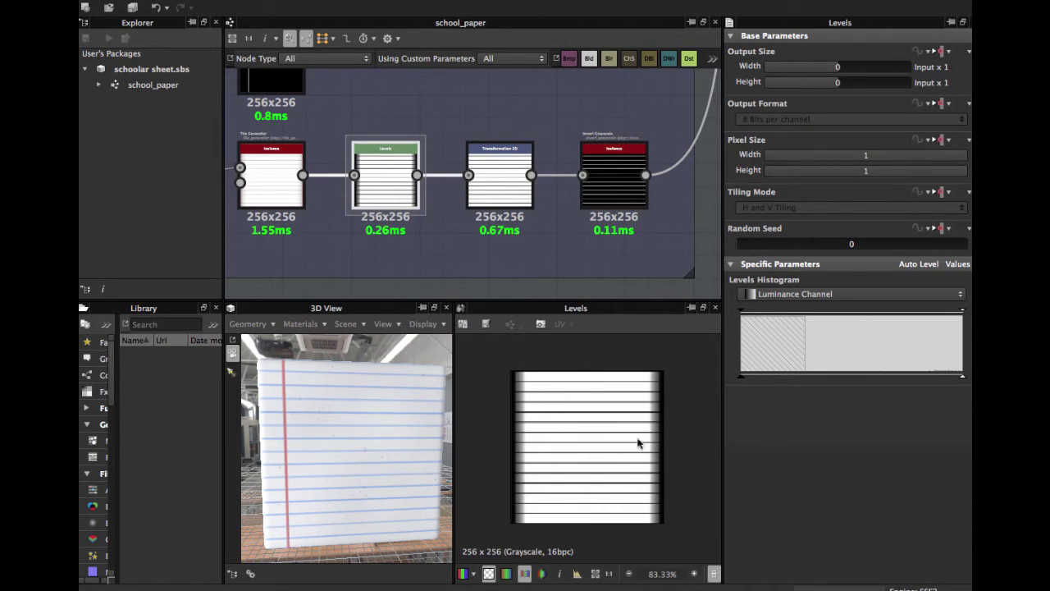
{"action": "left_click", "coordinate": [499, 190]}
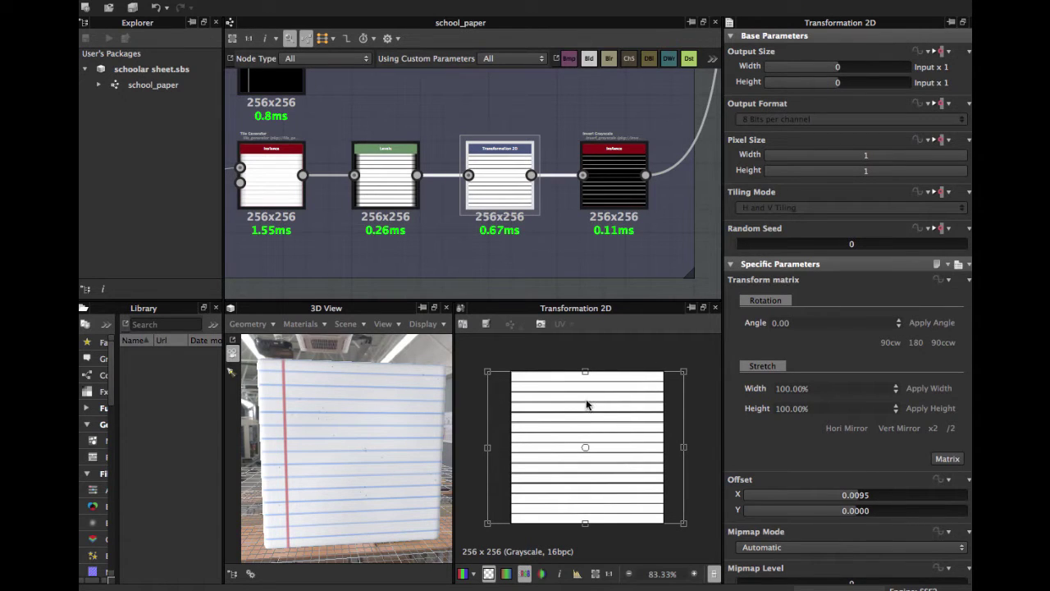
Step: Show the Invert Grayscale node's white-on-black line output
{"action": "middle_click_drag", "start_coordinate": [613, 192], "coordinate": [452, 197]}
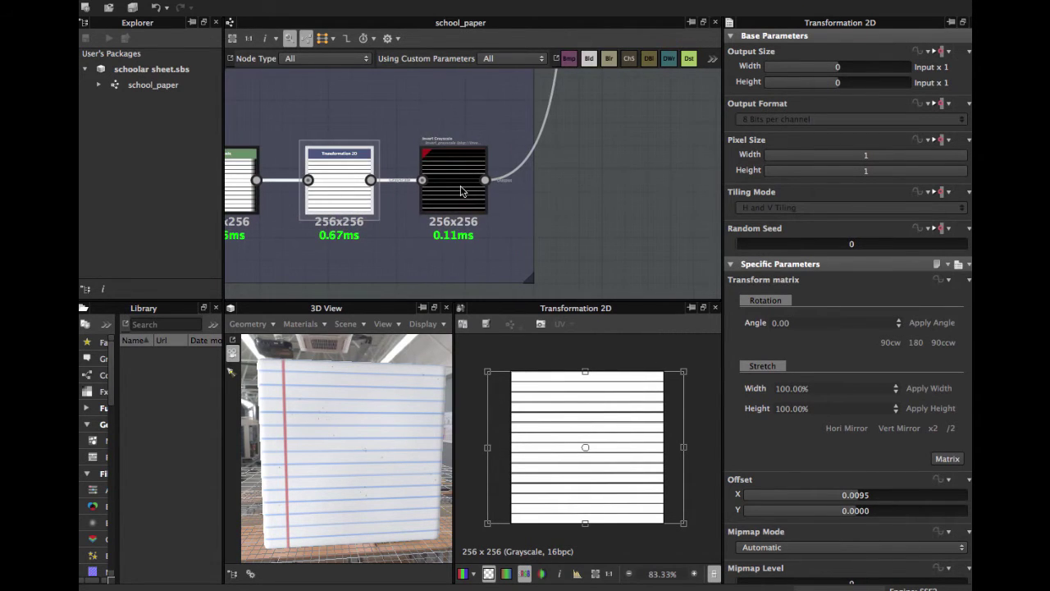
{"action": "left_click", "coordinate": [462, 191]}
{"action": "scroll", "coordinate": [456, 192], "scroll_direction": "up", "scroll_amount": 3}
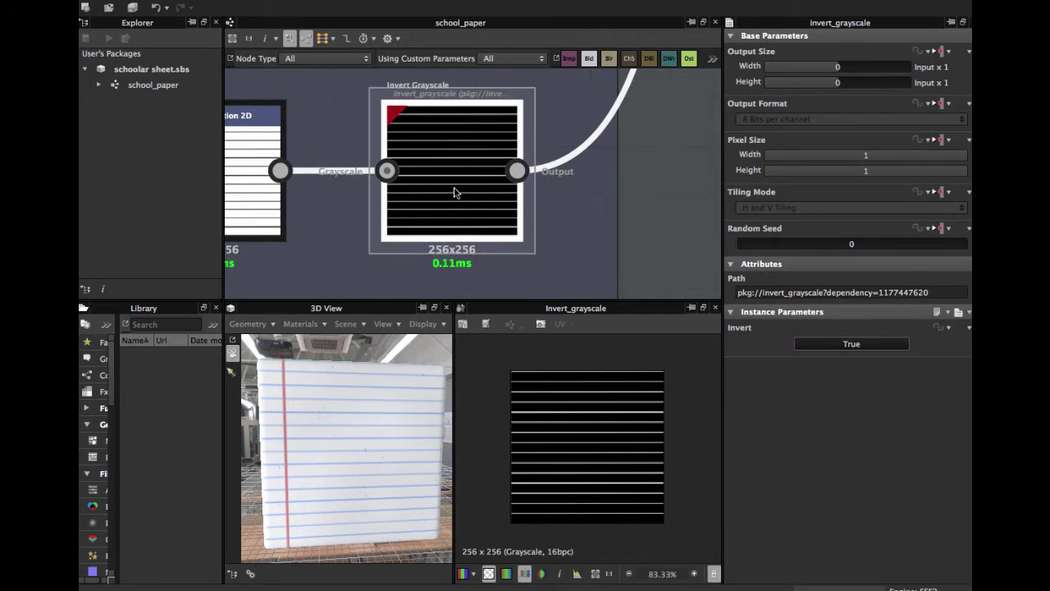
{"action": "scroll", "coordinate": [462, 189], "scroll_direction": "down", "scroll_amount": 3}
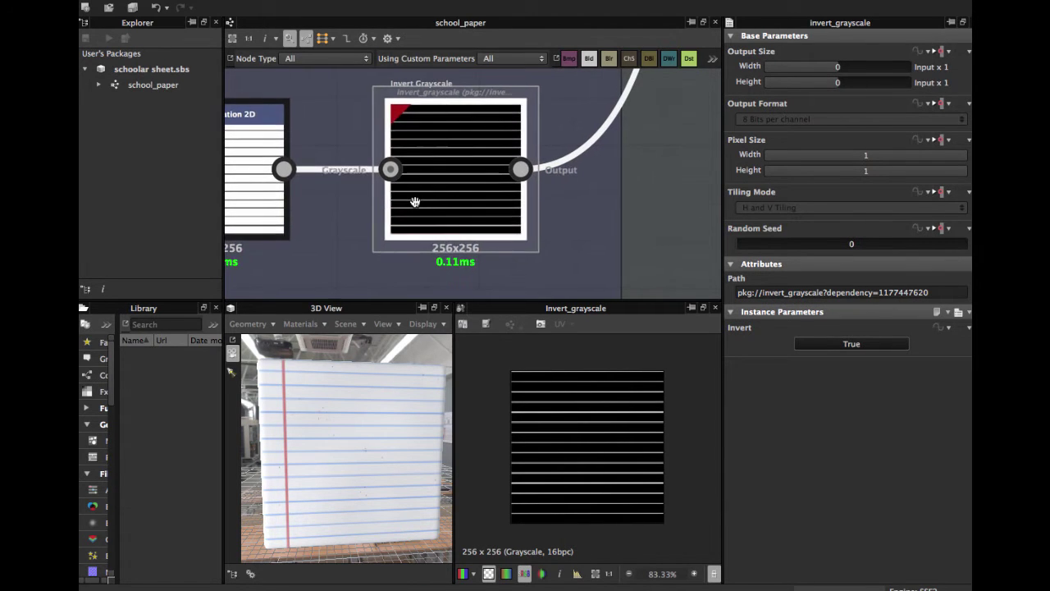
Step: Pan back to the Pattern Sheet's Shape and Transformation 2D nodes
{"action": "mouse_move", "coordinate": [462, 190]}
{"action": "middle_mouse_down"}
{"action": "mouse_move", "coordinate": [571, 197]}
{"action": "mouse_move", "coordinate": [695, 244]}
{"action": "middle_mouse_up"}
{"action": "scroll", "coordinate": [464, 219], "scroll_direction": "up", "scroll_amount": 1}
{"action": "scroll", "coordinate": [443, 205], "scroll_direction": "up", "scroll_amount": 3}
{"action": "middle_click_drag", "start_coordinate": [413, 169], "coordinate": [487, 251]}
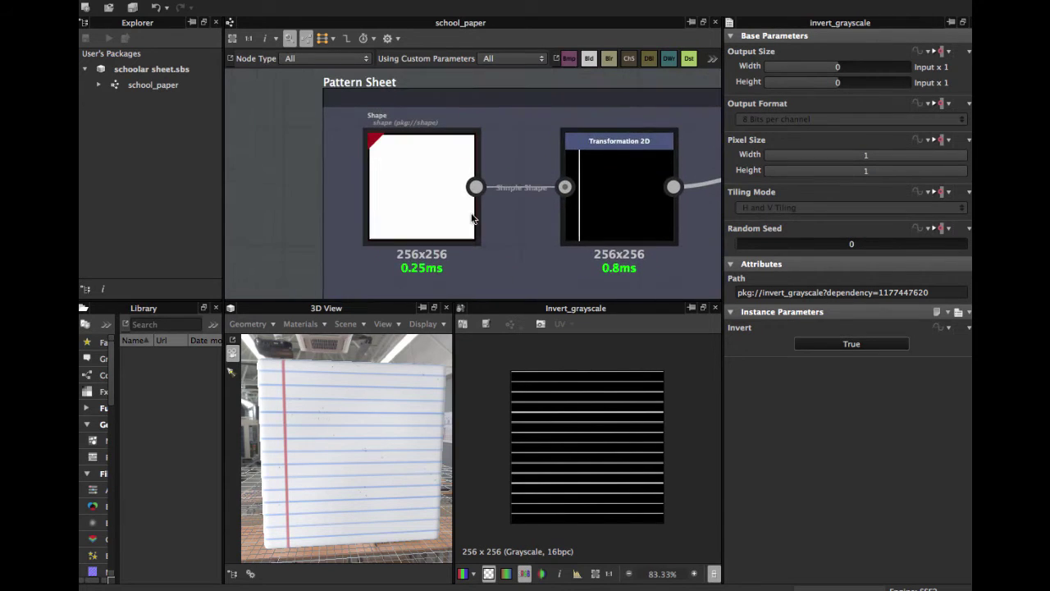
{"action": "scroll", "coordinate": [445, 202], "scroll_direction": "up", "scroll_amount": 3}
Step: Select the Shape node, then the Transformation 2D that turns it into a vertical line
{"action": "left_click", "coordinate": [400, 201]}
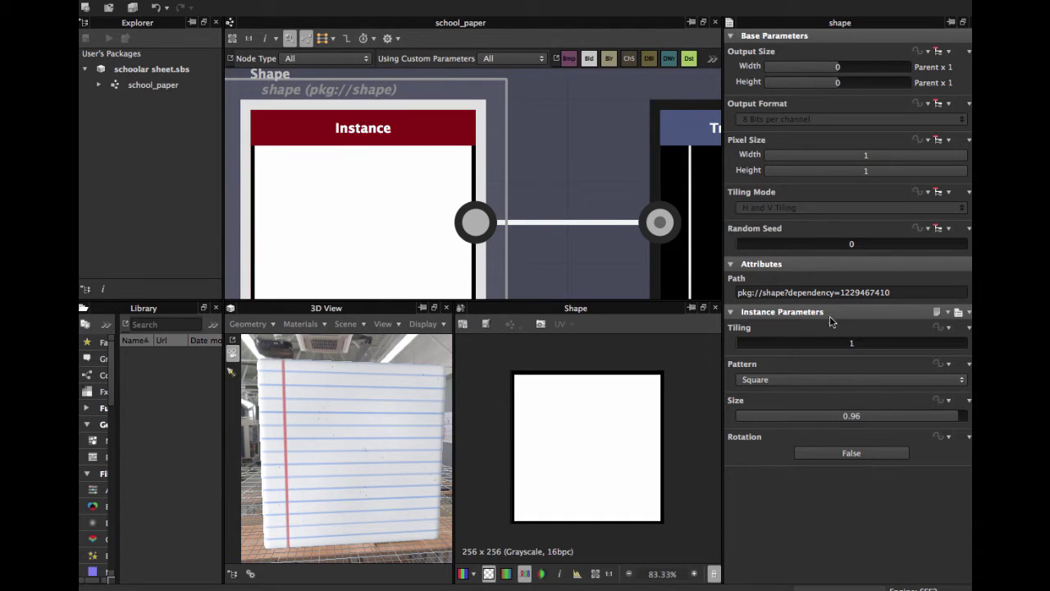
{"action": "scroll", "coordinate": [402, 135], "scroll_direction": "down", "scroll_amount": 2}
{"action": "middle_click_drag", "start_coordinate": [484, 160], "coordinate": [368, 159]}
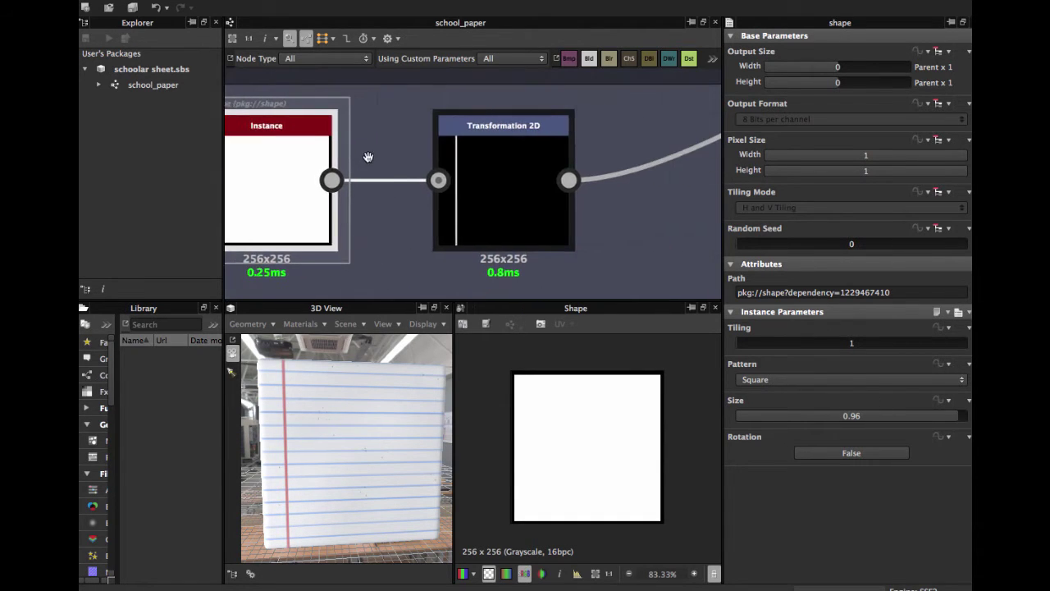
{"action": "left_click", "coordinate": [485, 170]}
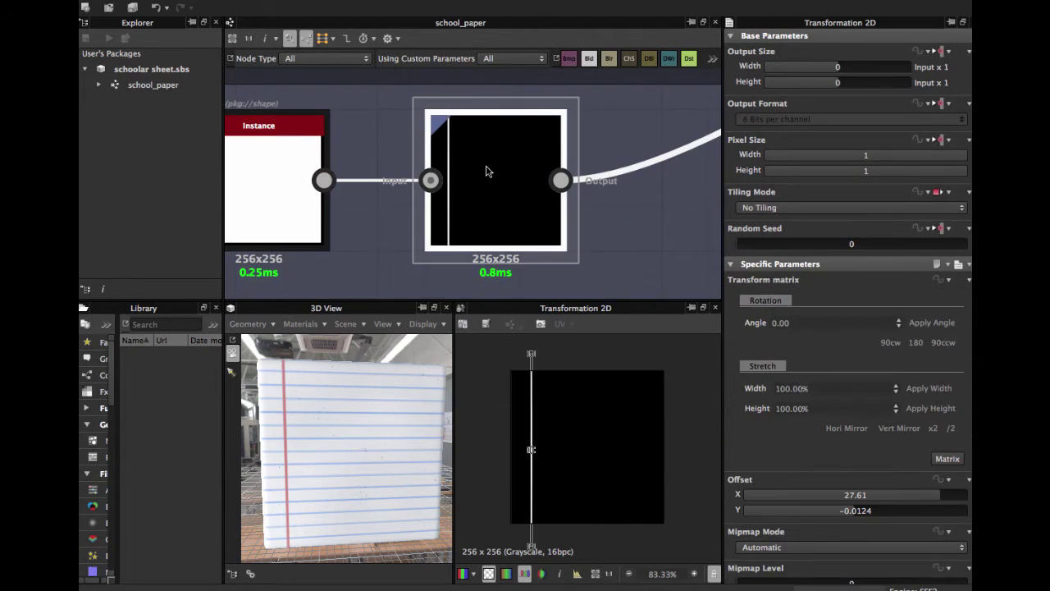
Step: Set the Transformation 2D tiling mode to Absolute with No Tiling
{"action": "left_click", "coordinate": [936, 192]}
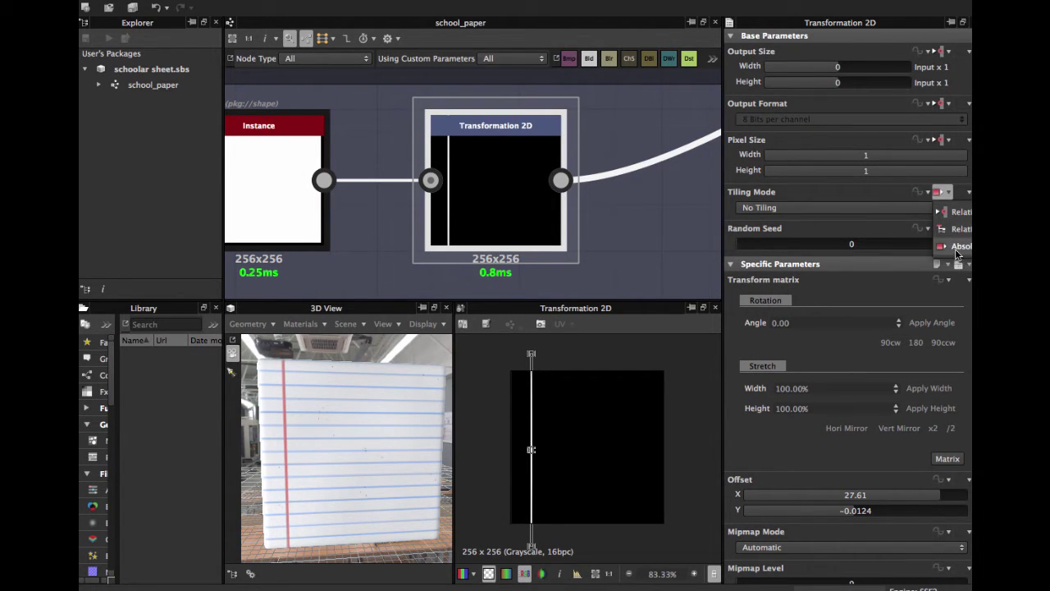
{"action": "left_click", "coordinate": [956, 246]}
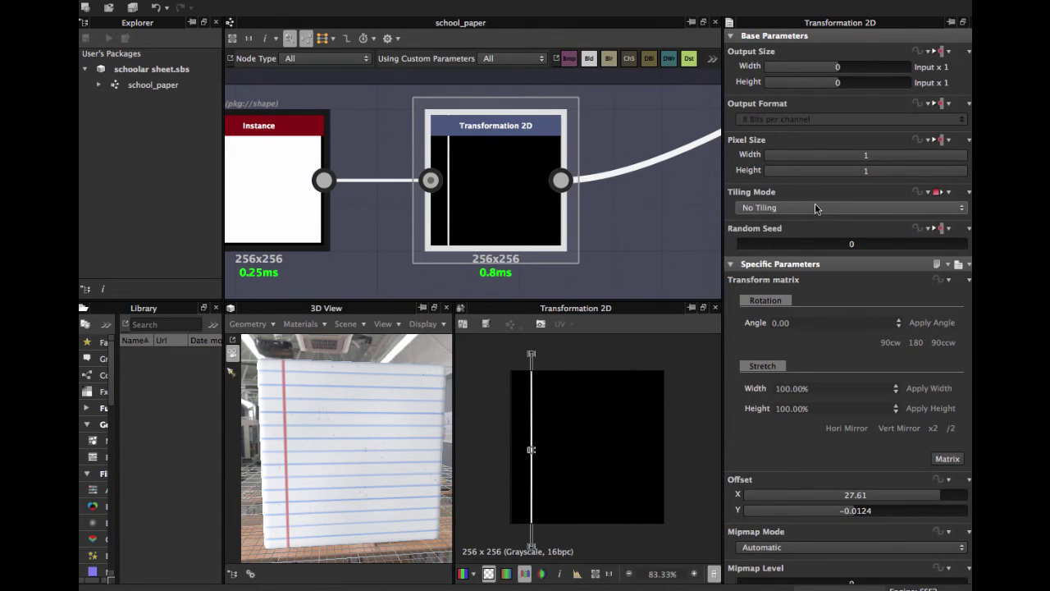
{"action": "left_click", "coordinate": [960, 211]}
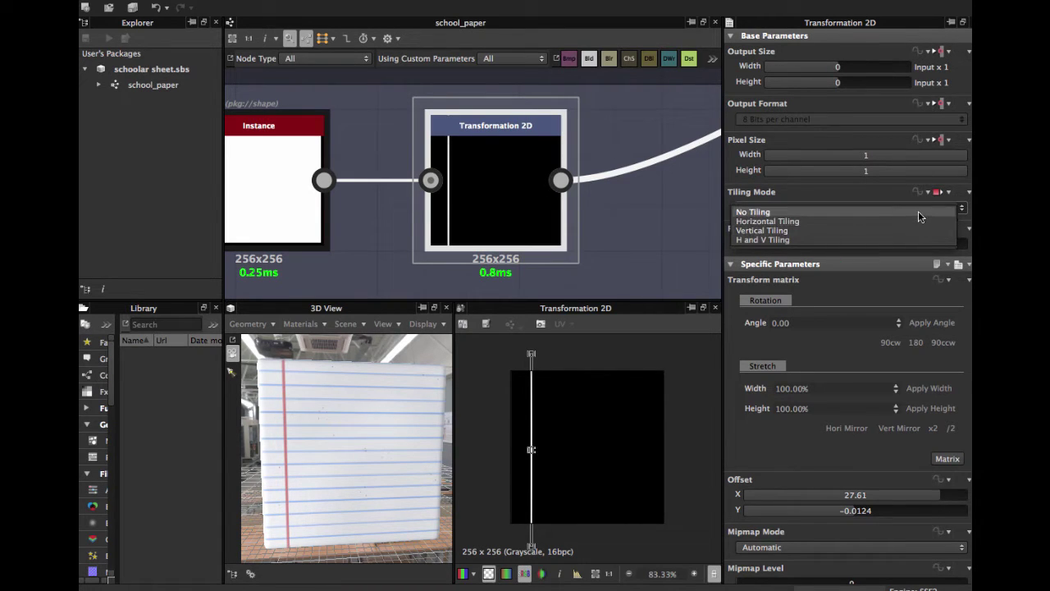
{"action": "left_click", "coordinate": [918, 211]}
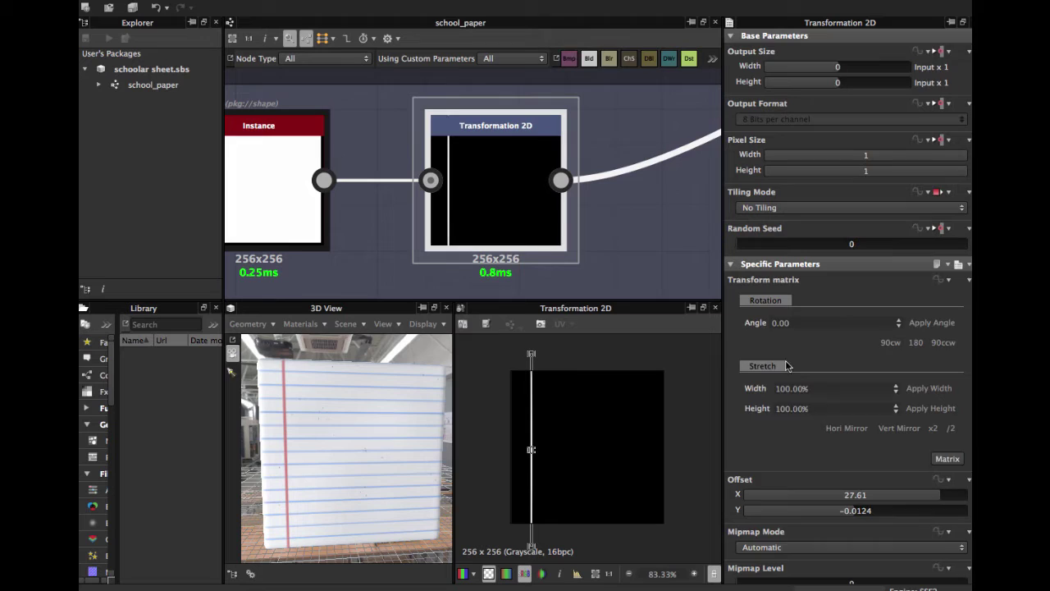
{"action": "scroll", "coordinate": [786, 366], "scroll_direction": "down", "scroll_amount": 2}
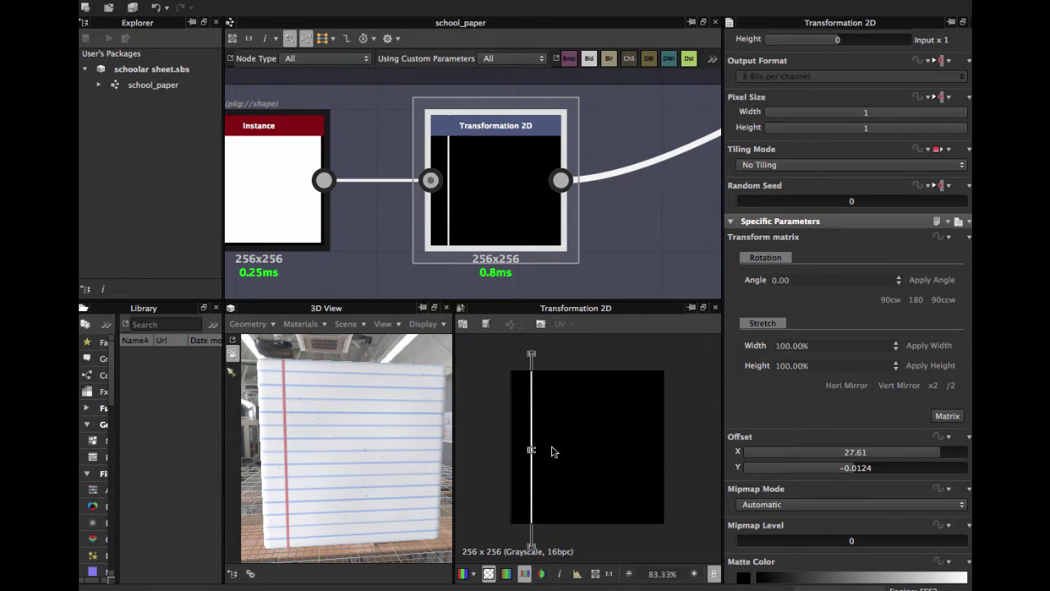
{"action": "scroll", "coordinate": [501, 188], "scroll_direction": "down", "scroll_amount": 3}
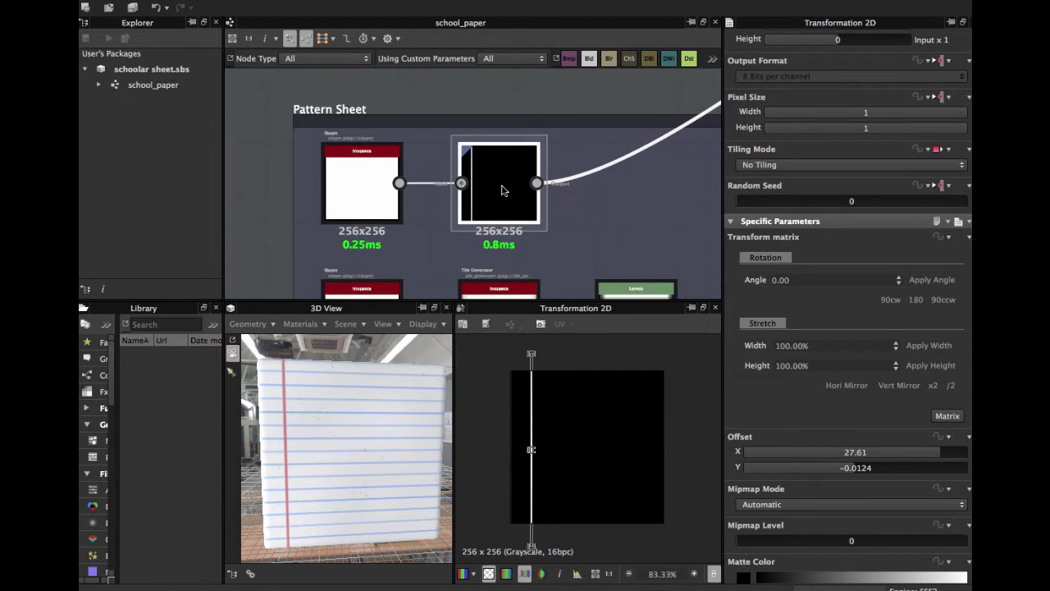
{"action": "mouse_move", "coordinate": [501, 188]}
{"action": "middle_mouse_down"}
{"action": "mouse_move", "coordinate": [455, 183]}
{"action": "mouse_move", "coordinate": [455, 143]}
{"action": "middle_mouse_up"}
{"action": "scroll", "coordinate": [456, 183], "scroll_direction": "down", "scroll_amount": 2}
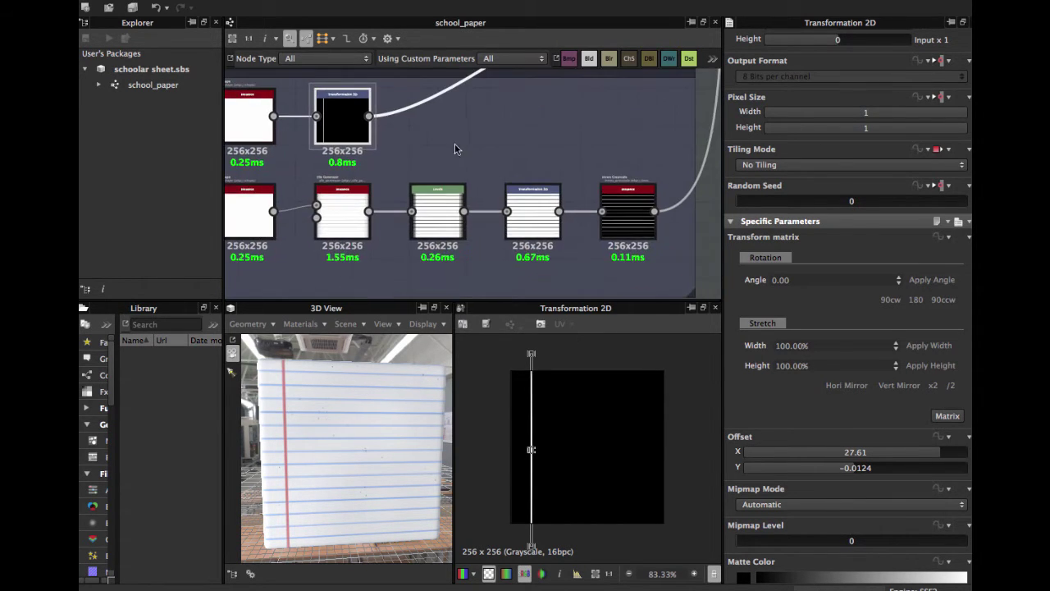
{"action": "scroll", "coordinate": [473, 183], "scroll_direction": "down", "scroll_amount": 1}
{"action": "middle_click_drag", "start_coordinate": [473, 183], "coordinate": [468, 327]}
{"action": "scroll", "coordinate": [491, 174], "scroll_direction": "up", "scroll_amount": 3}
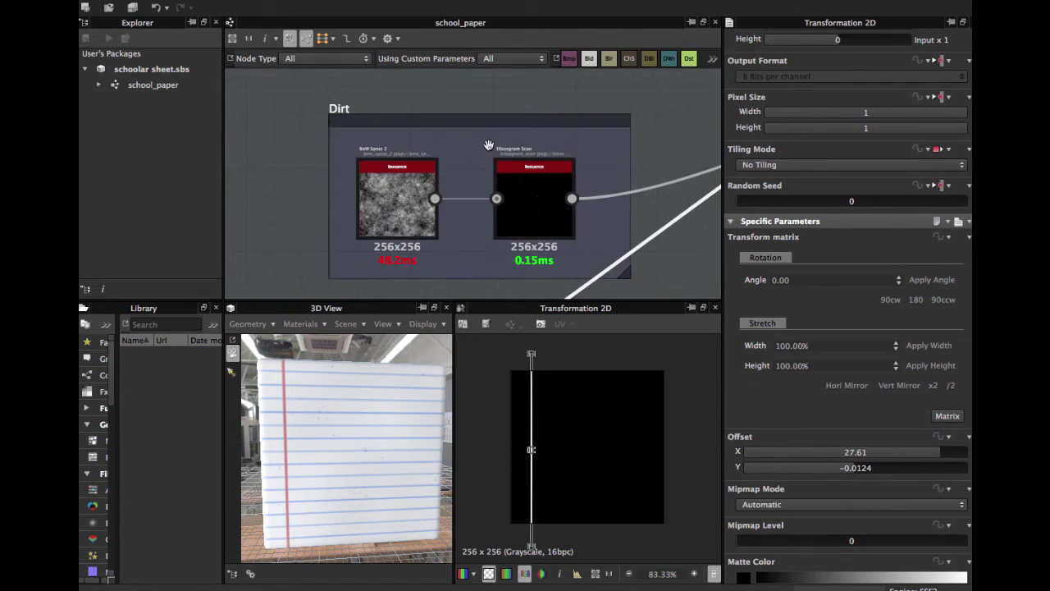
{"action": "left_click", "coordinate": [351, 204]}
{"action": "mouse_move", "coordinate": [382, 205]}
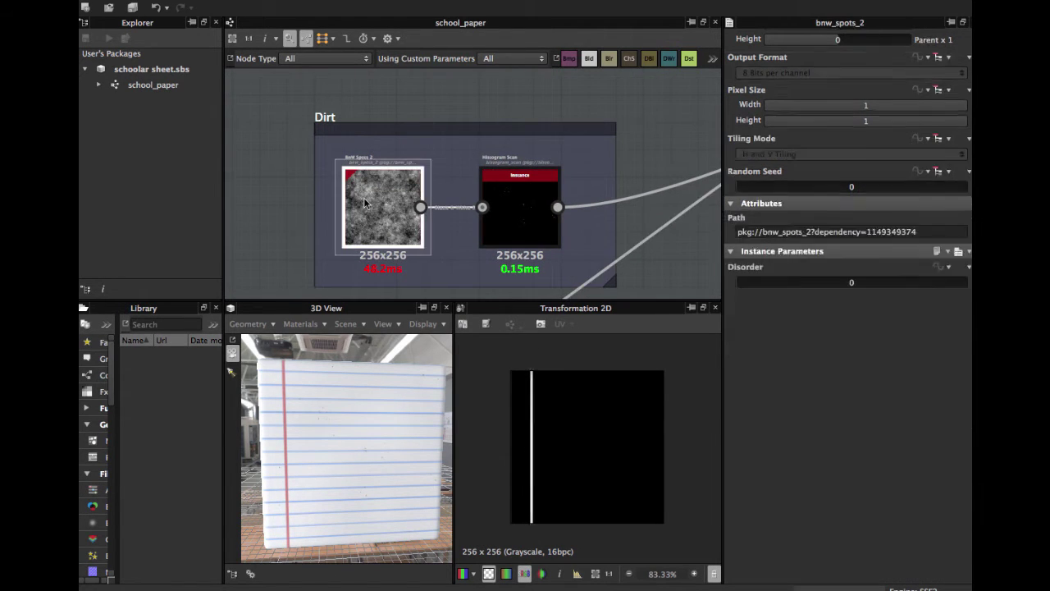
{"action": "scroll", "coordinate": [361, 199], "scroll_direction": "up", "scroll_amount": 3}
{"action": "middle_click_drag", "start_coordinate": [364, 197], "coordinate": [438, 221]}
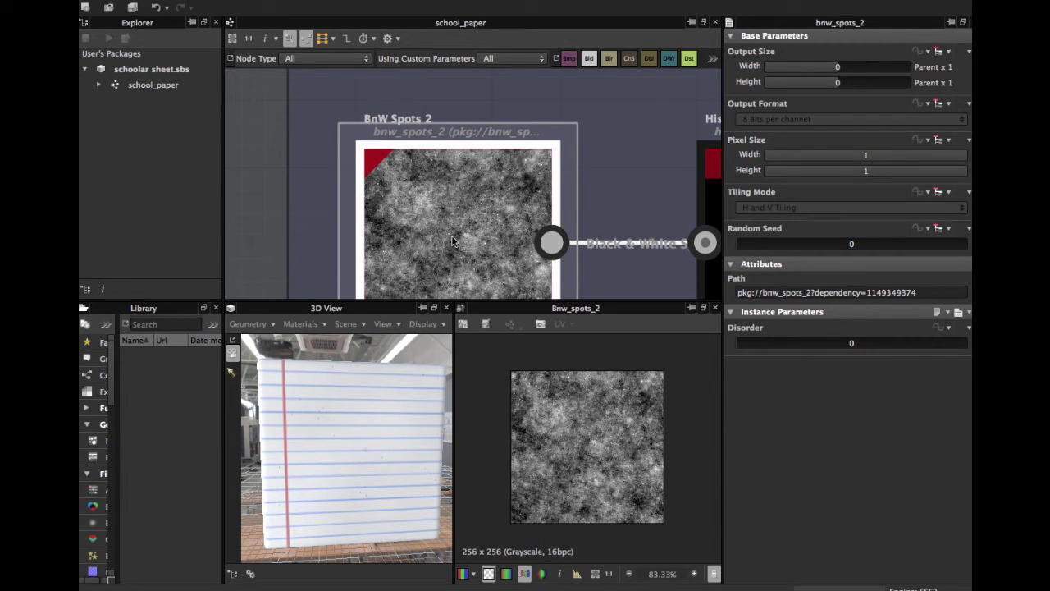
{"action": "scroll", "coordinate": [443, 197], "scroll_direction": "right", "scroll_amount": 5}
{"action": "scroll", "coordinate": [423, 182], "scroll_direction": "right", "scroll_amount": 4}
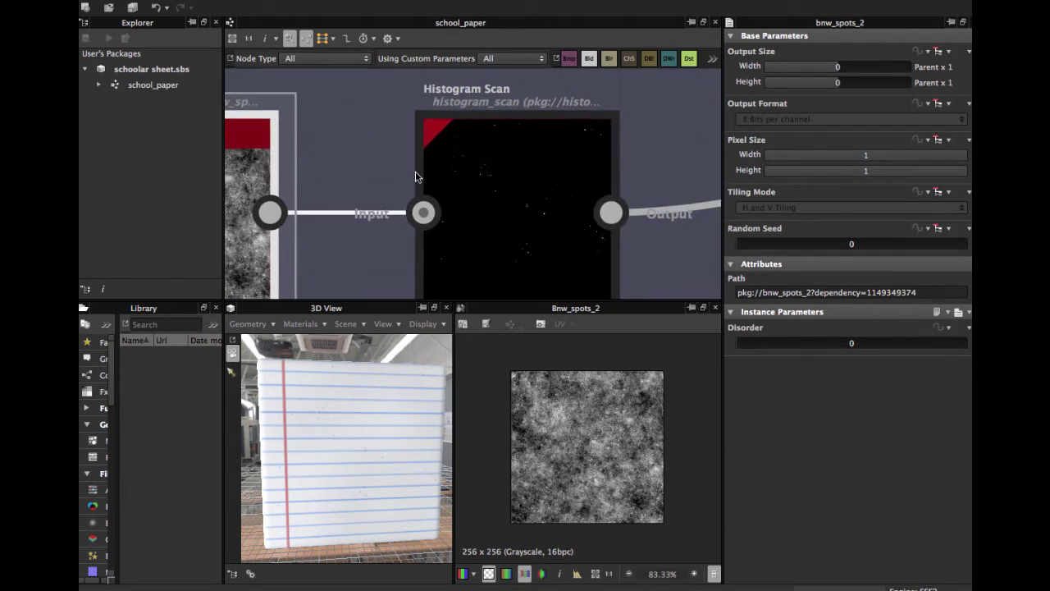
{"action": "left_click", "coordinate": [496, 190]}
{"action": "scroll", "coordinate": [658, 436], "scroll_direction": "up", "scroll_amount": 3}
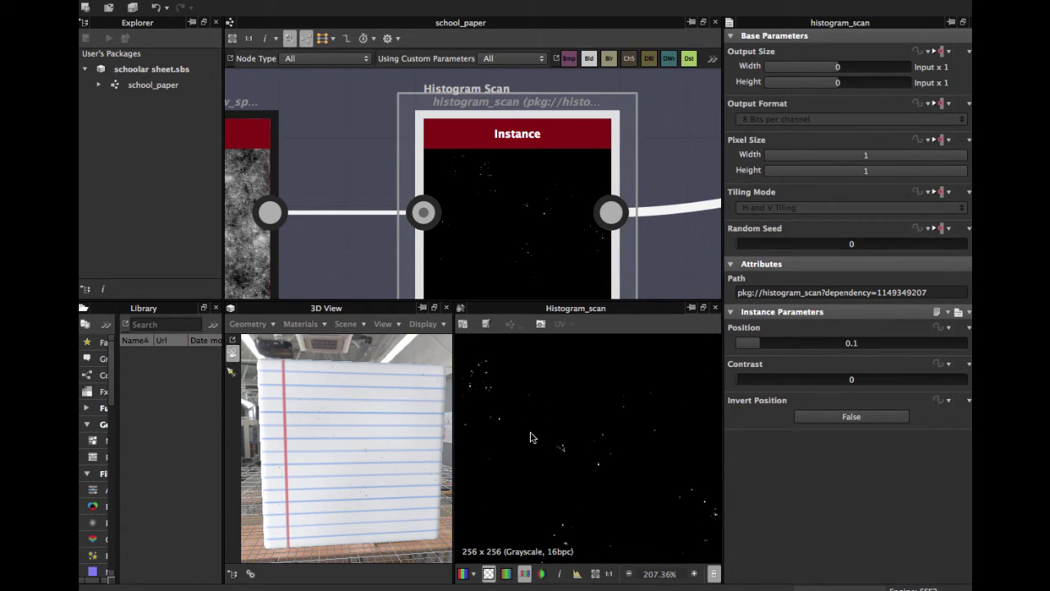
{"action": "scroll", "coordinate": [618, 456], "scroll_direction": "up", "scroll_amount": 8}
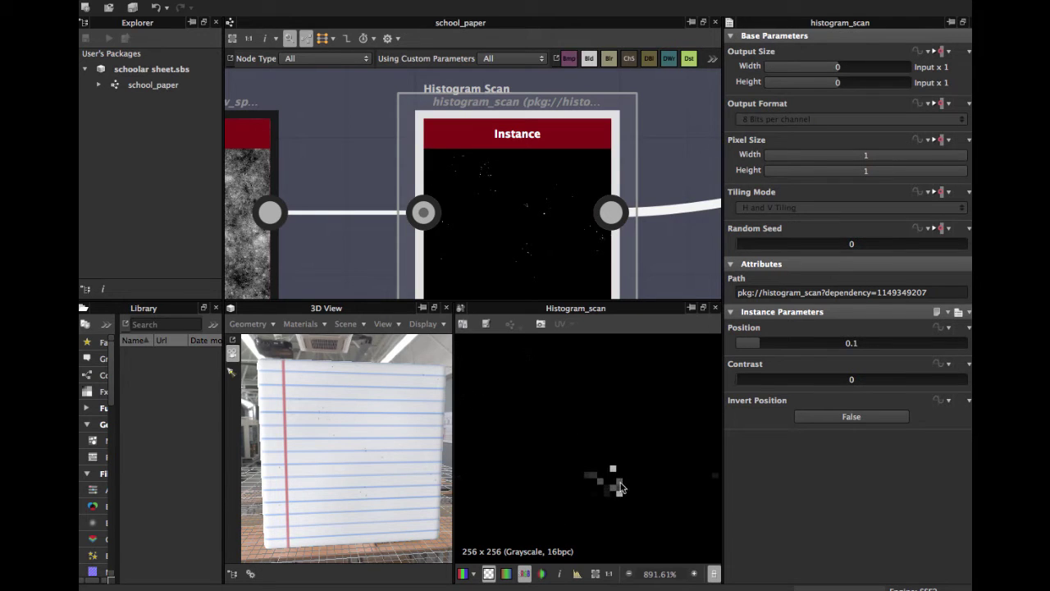
{"action": "mouse_move", "coordinate": [326, 411]}
{"action": "left_mouse_down"}
{"action": "mouse_move", "coordinate": [375, 434]}
{"action": "mouse_move", "coordinate": [301, 355]}
{"action": "mouse_move", "coordinate": [342, 432]}
{"action": "mouse_move", "coordinate": [328, 395]}
{"action": "mouse_move", "coordinate": [358, 412]}
{"action": "left_mouse_up"}
{"action": "scroll", "coordinate": [347, 416], "scroll_direction": "up", "scroll_amount": 5}
{"action": "scroll", "coordinate": [328, 397], "scroll_direction": "down", "scroll_amount": 5}
{"action": "scroll", "coordinate": [478, 204], "scroll_direction": "down", "scroll_amount": 2}
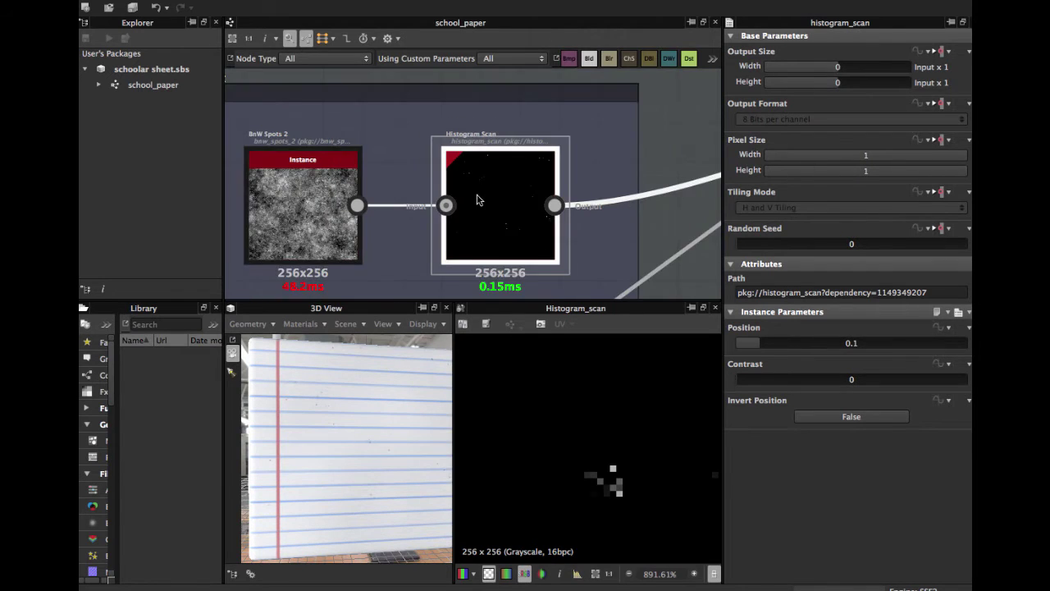
{"action": "middle_click_drag", "start_coordinate": [460, 198], "coordinate": [370, 194]}
{"action": "scroll", "coordinate": [384, 489], "scroll_direction": "down", "scroll_amount": 3}
{"action": "left_click_drag", "start_coordinate": [358, 433], "coordinate": [385, 387]}
{"action": "scroll", "coordinate": [386, 388], "scroll_direction": "up", "scroll_amount": 2}
{"action": "scroll", "coordinate": [335, 425], "scroll_direction": "up", "scroll_amount": 3}
{"action": "scroll", "coordinate": [342, 413], "scroll_direction": "up", "scroll_amount": 3}
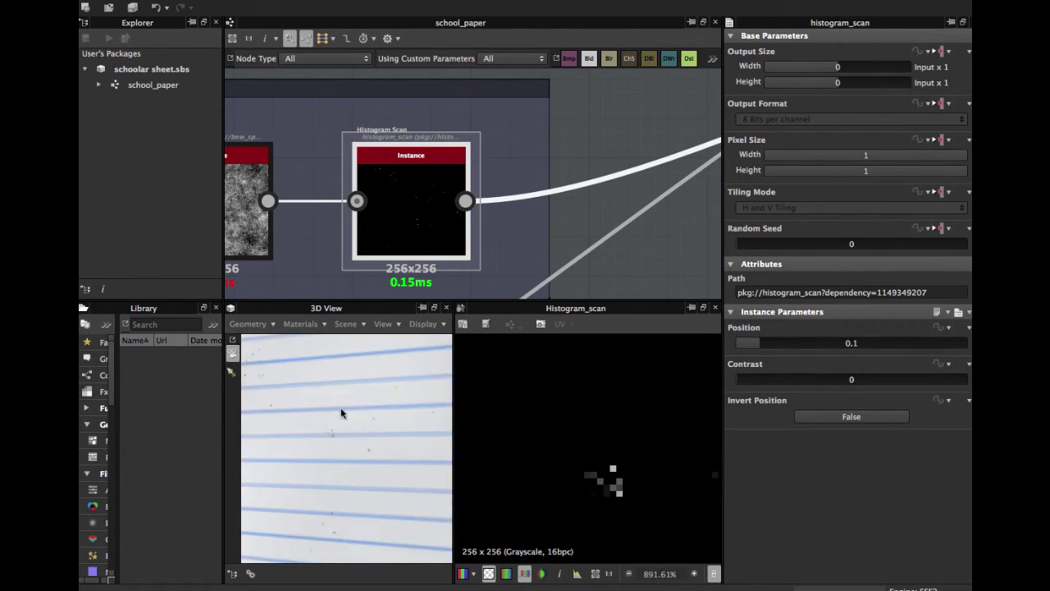
{"action": "left_click_drag", "start_coordinate": [342, 414], "coordinate": [389, 407]}
{"action": "scroll", "coordinate": [381, 228], "scroll_direction": "down", "scroll_amount": 5}
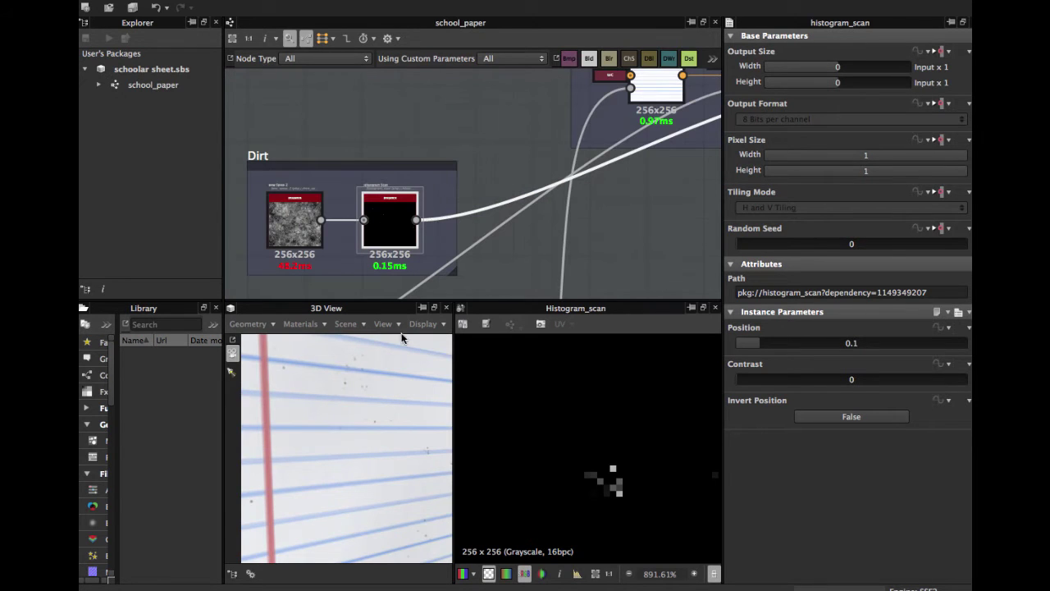
{"action": "scroll", "coordinate": [373, 399], "scroll_direction": "down", "scroll_amount": 3}
{"action": "scroll", "coordinate": [368, 417], "scroll_direction": "down", "scroll_amount": 3}
{"action": "mouse_move", "coordinate": [368, 418]}
{"action": "left_mouse_down"}
{"action": "mouse_move", "coordinate": [312, 356]}
{"action": "mouse_move", "coordinate": [377, 444]}
{"action": "mouse_move", "coordinate": [316, 397]}
{"action": "left_mouse_up"}
{"action": "scroll", "coordinate": [378, 444], "scroll_direction": "up", "scroll_amount": 3}
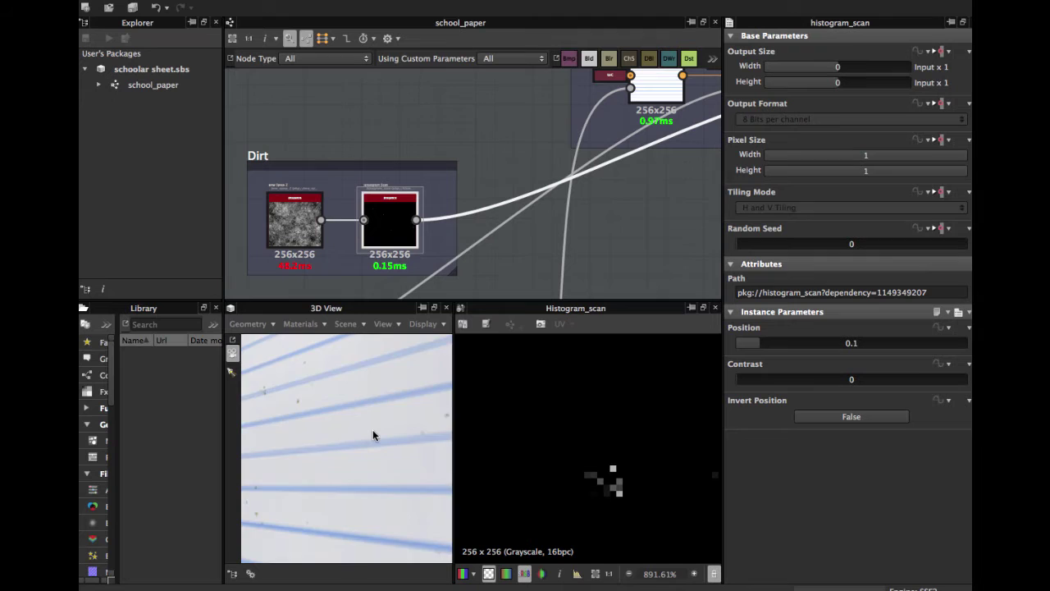
{"action": "scroll", "coordinate": [373, 435], "scroll_direction": "down", "scroll_amount": 3}
{"action": "mouse_move", "coordinate": [373, 434]}
{"action": "left_mouse_down"}
{"action": "mouse_move", "coordinate": [356, 438]}
{"action": "mouse_move", "coordinate": [369, 441]}
{"action": "left_mouse_up"}
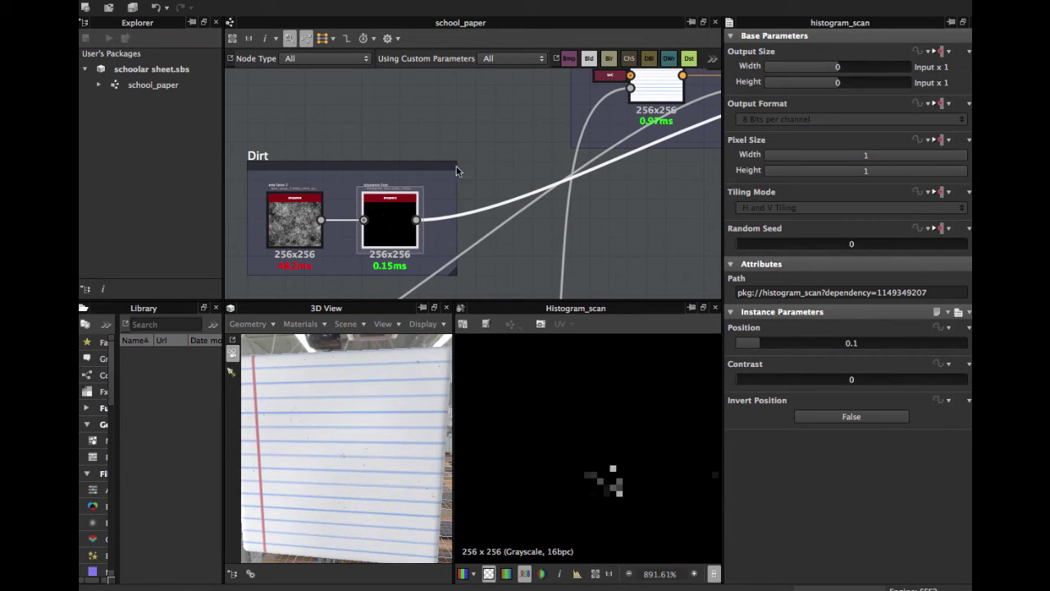
{"action": "scroll", "coordinate": [457, 171], "scroll_direction": "down", "scroll_amount": 2}
{"action": "mouse_move", "coordinate": [336, 192]}
{"action": "middle_mouse_down"}
{"action": "mouse_move", "coordinate": [436, 238]}
{"action": "mouse_move", "coordinate": [533, 168]}
{"action": "middle_mouse_up"}
{"action": "scroll", "coordinate": [468, 211], "scroll_direction": "down", "scroll_amount": 2}
{"action": "mouse_move", "coordinate": [328, 219]}
{"action": "middle_mouse_down"}
{"action": "mouse_move", "coordinate": [414, 255]}
{"action": "mouse_move", "coordinate": [451, 224]}
{"action": "middle_mouse_up"}
Step: Inspect the Color frame's first Blend and the colour source feeding it
{"action": "scroll", "coordinate": [448, 227], "scroll_direction": "up", "scroll_amount": 3}
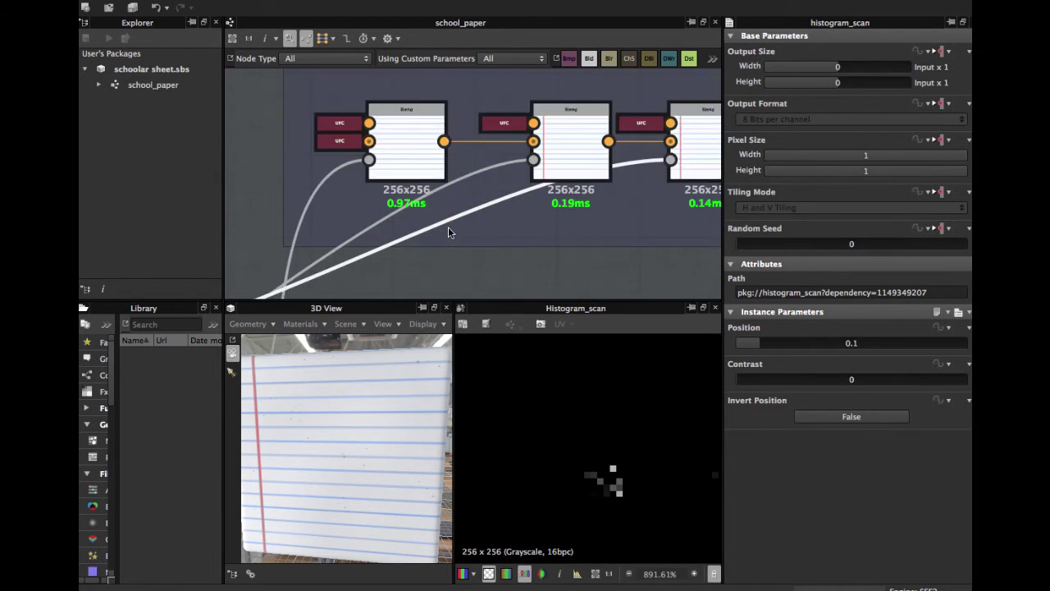
{"action": "scroll", "coordinate": [453, 212], "scroll_direction": "down", "scroll_amount": 1}
{"action": "left_click", "coordinate": [454, 213]}
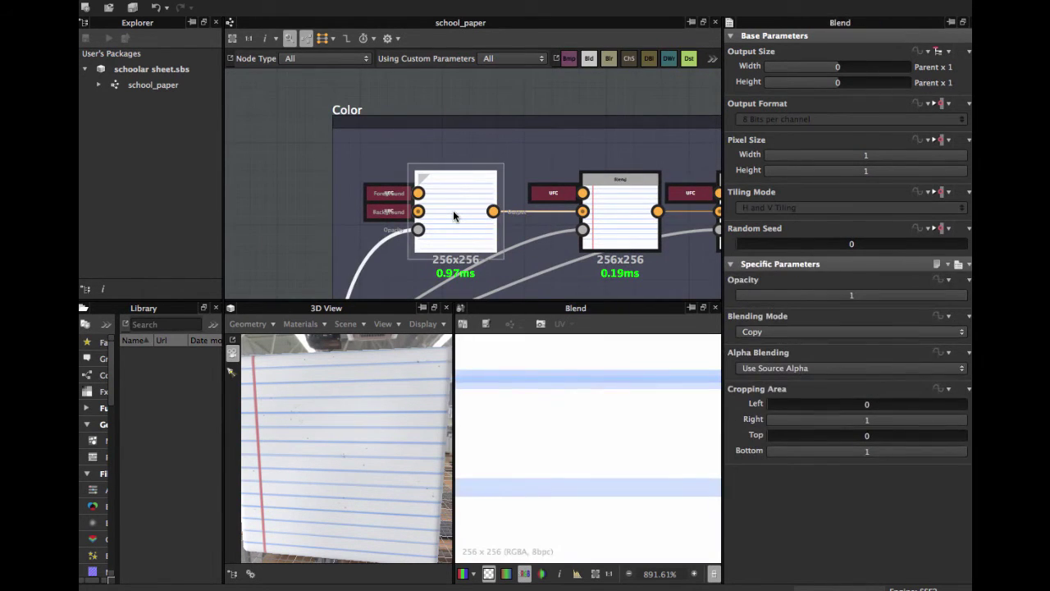
{"action": "left_click", "coordinate": [392, 191]}
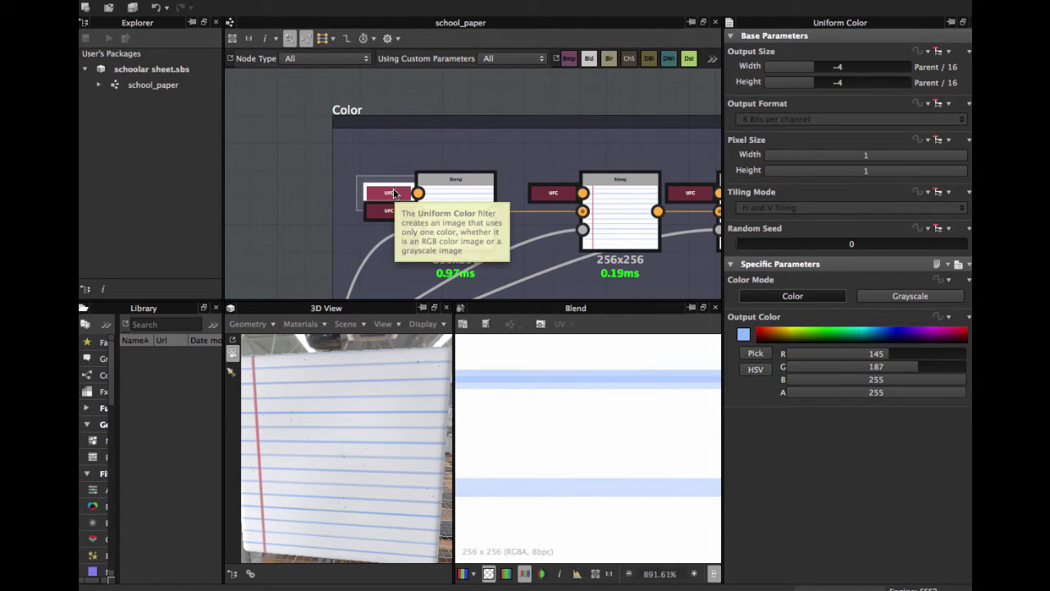
{"action": "key", "text": "ctrl+z"}
{"action": "key", "text": "ctrl+z"}
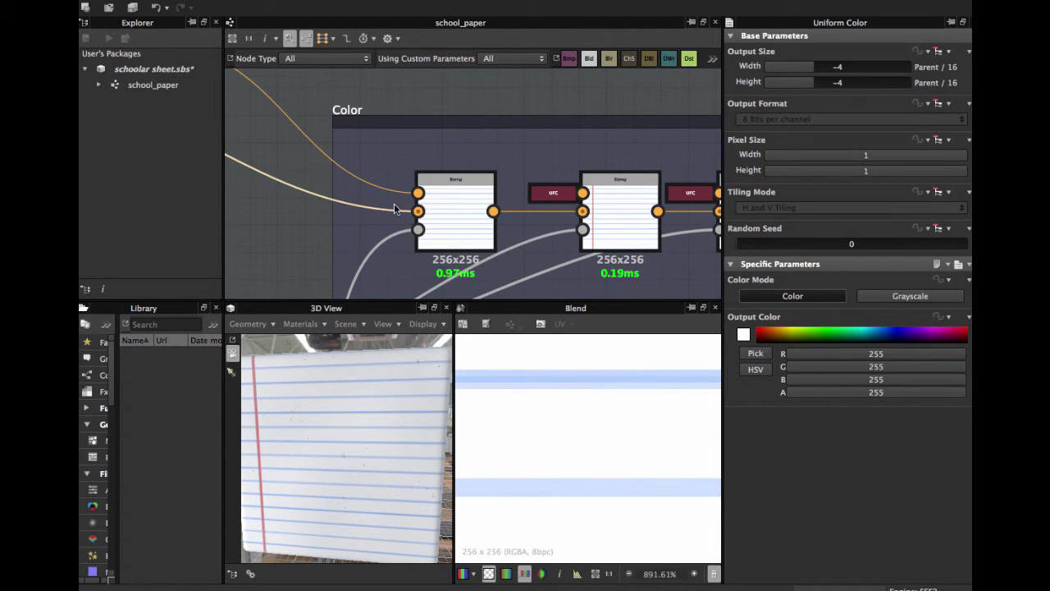
Step: Bring the two 16x16 colour nodes into view and inspect the blue line colour
{"action": "middle_click_drag", "start_coordinate": [394, 210], "coordinate": [221, 89]}
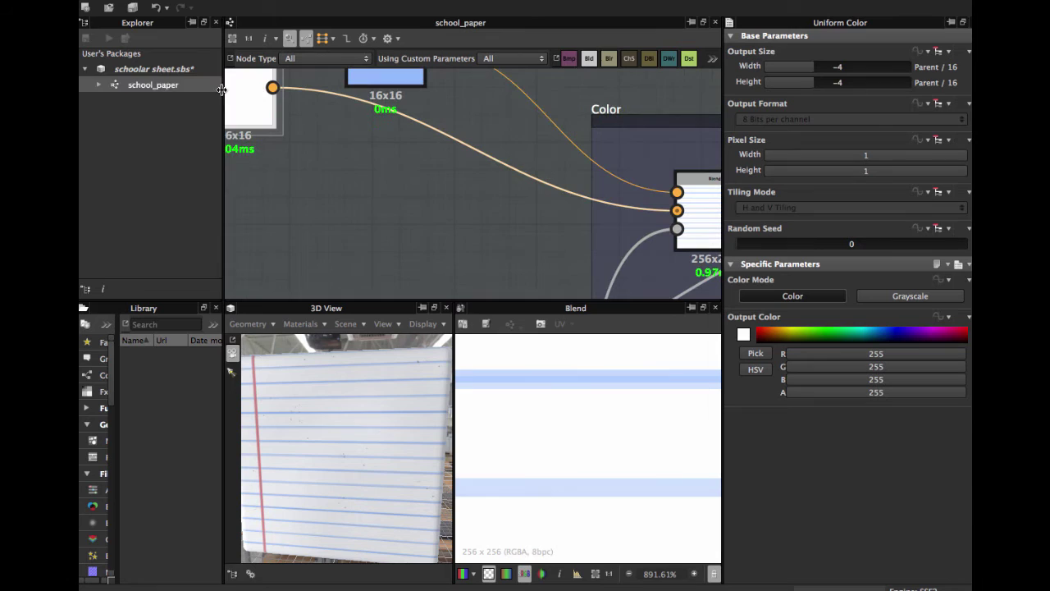
{"action": "left_click_drag", "start_coordinate": [233, 96], "coordinate": [414, 192]}
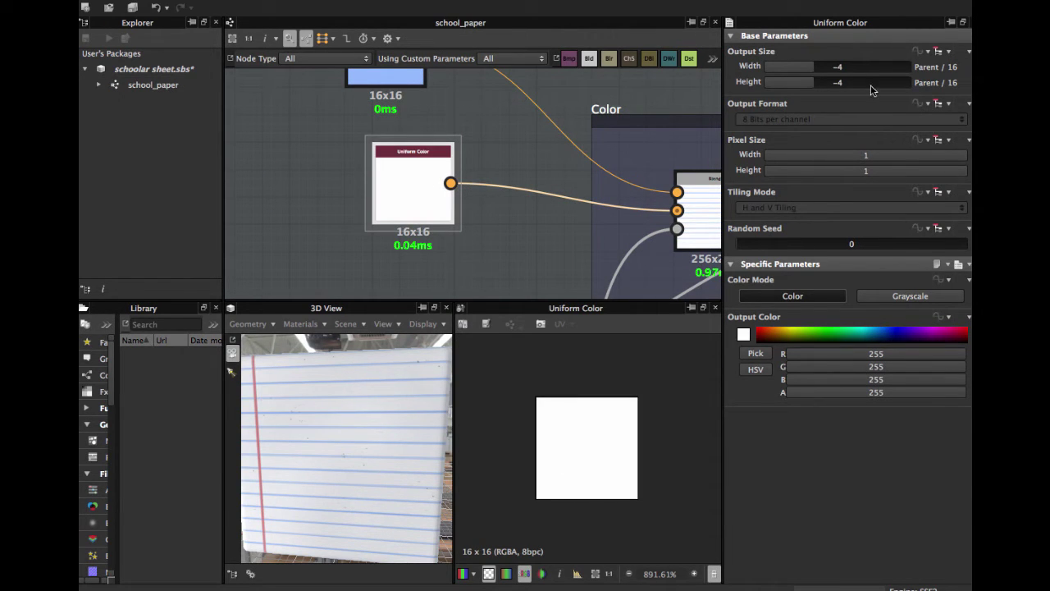
{"action": "scroll", "coordinate": [462, 242], "scroll_direction": "up", "scroll_amount": 3}
{"action": "scroll", "coordinate": [398, 168], "scroll_direction": "up", "scroll_amount": 2}
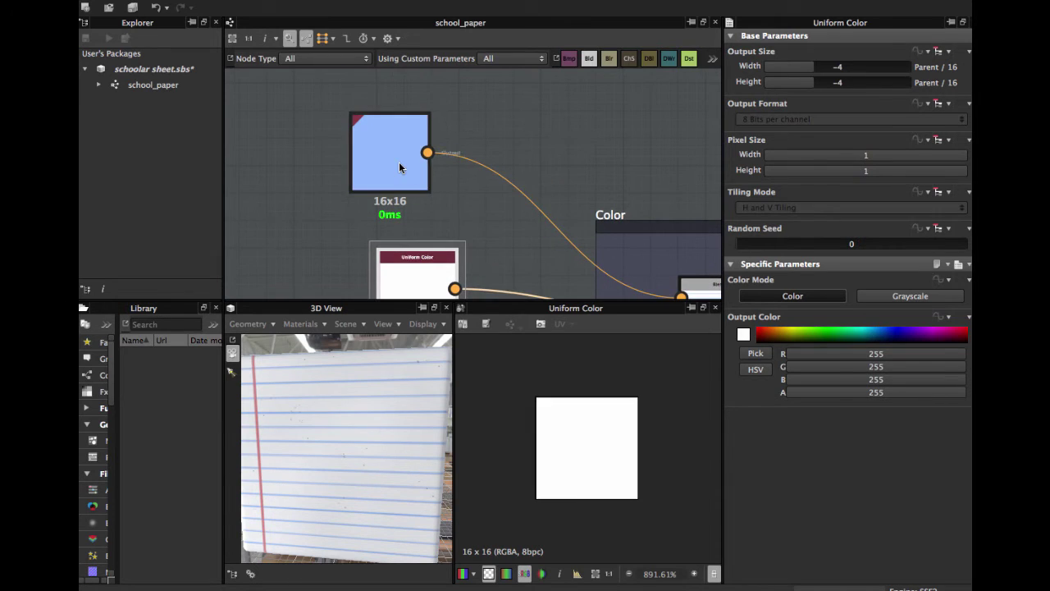
{"action": "left_click", "coordinate": [400, 164]}
{"action": "scroll", "coordinate": [591, 453], "scroll_direction": "up", "scroll_amount": 1}
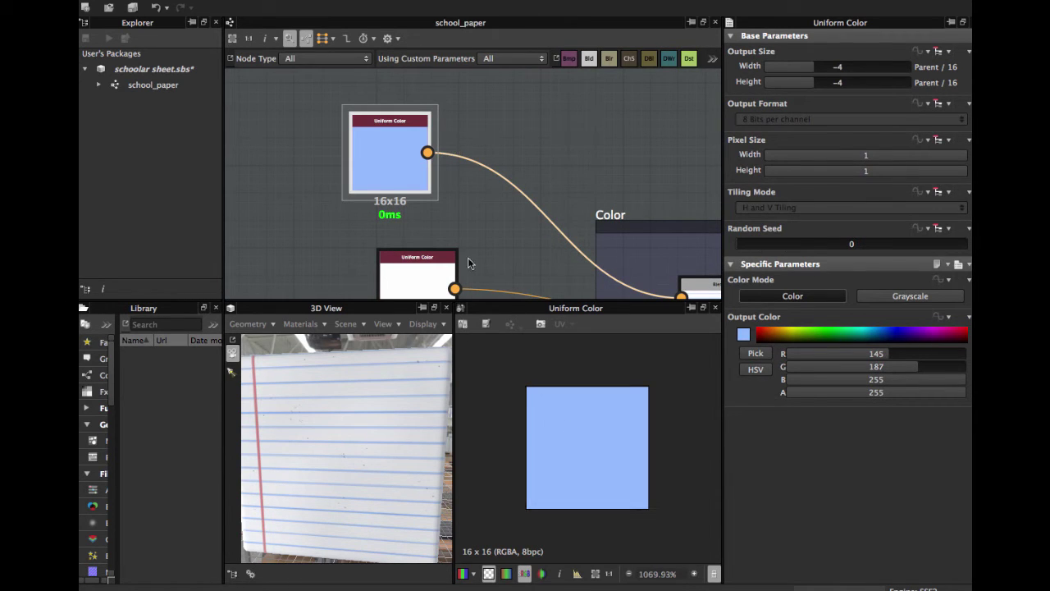
{"action": "scroll", "coordinate": [435, 185], "scroll_direction": "down", "scroll_amount": 2}
{"action": "scroll", "coordinate": [434, 185], "scroll_direction": "right", "scroll_amount": 2}
{"action": "scroll", "coordinate": [599, 421], "scroll_direction": "up", "scroll_amount": 3}
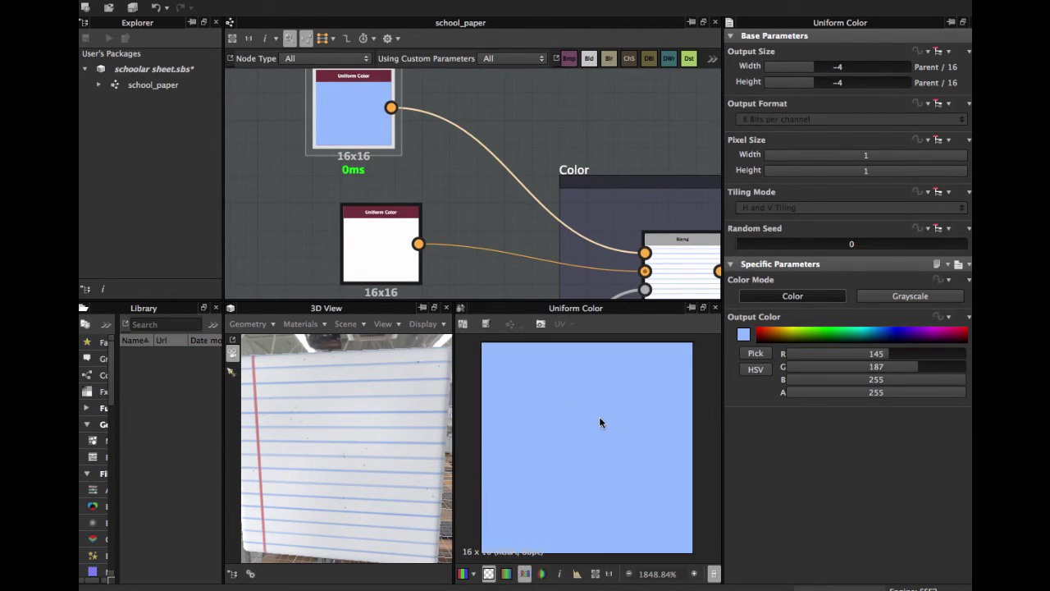
{"action": "scroll", "coordinate": [493, 164], "scroll_direction": "down", "scroll_amount": 2}
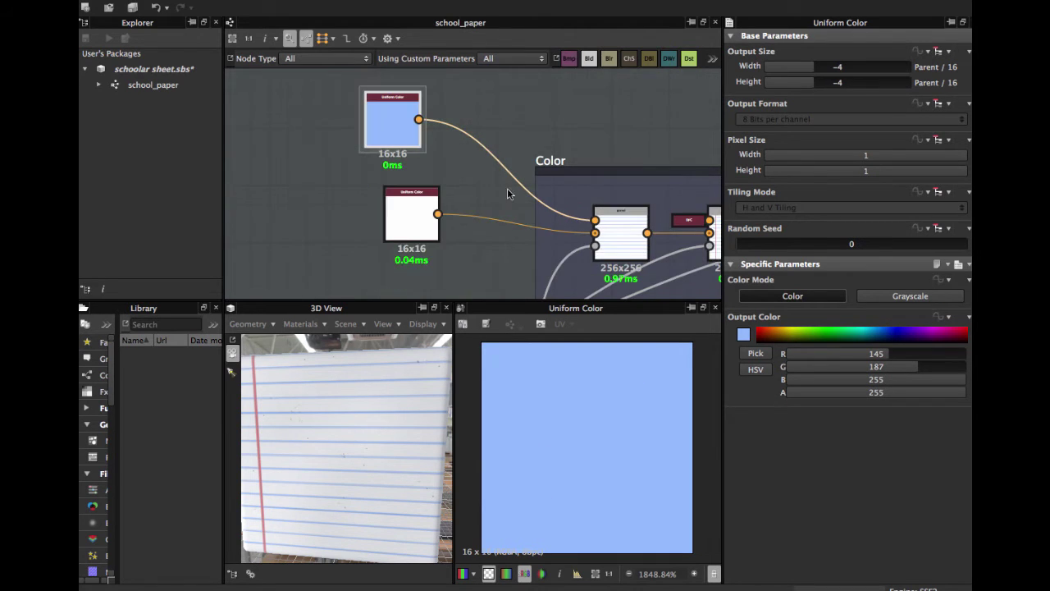
Step: Reposition the blue and white colour nodes side by side
{"action": "middle_click_drag", "start_coordinate": [507, 188], "coordinate": [417, 158]}
{"action": "left_click_drag", "start_coordinate": [339, 117], "coordinate": [389, 133]}
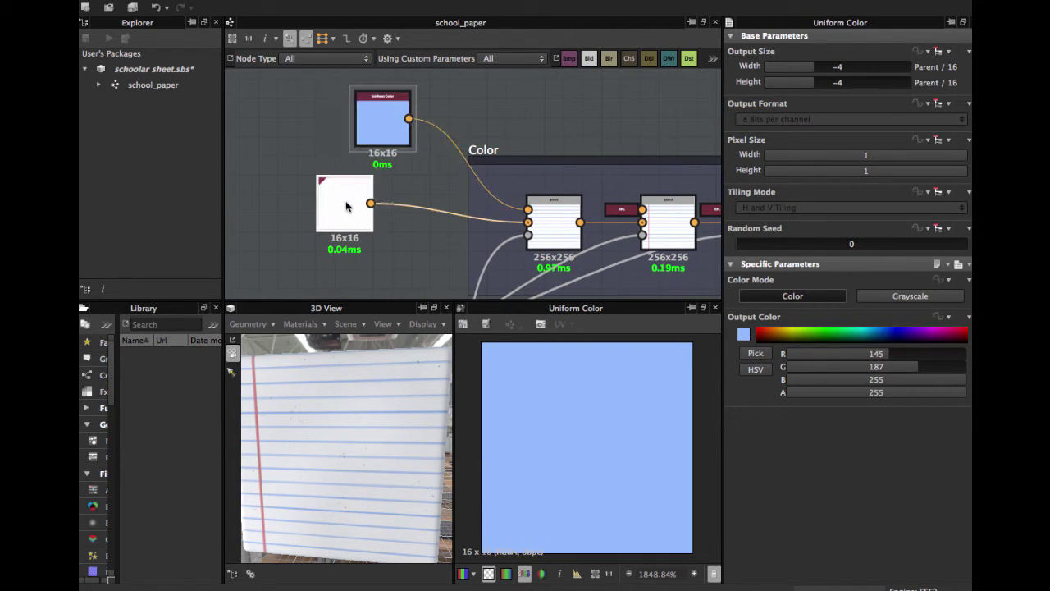
{"action": "left_click_drag", "start_coordinate": [345, 214], "coordinate": [373, 231]}
{"action": "scroll", "coordinate": [454, 227], "scroll_direction": "down", "scroll_amount": 2}
{"action": "scroll", "coordinate": [453, 228], "scroll_direction": "right", "scroll_amount": 1}
{"action": "scroll", "coordinate": [599, 394], "scroll_direction": "down", "scroll_amount": 2}
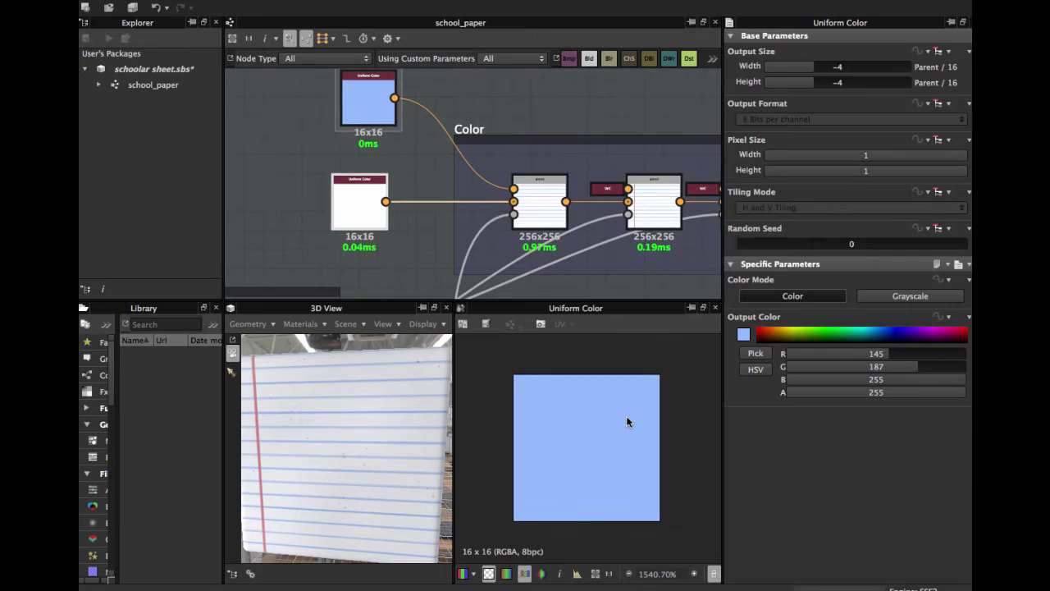
{"action": "scroll", "coordinate": [513, 204], "scroll_direction": "up", "scroll_amount": 2}
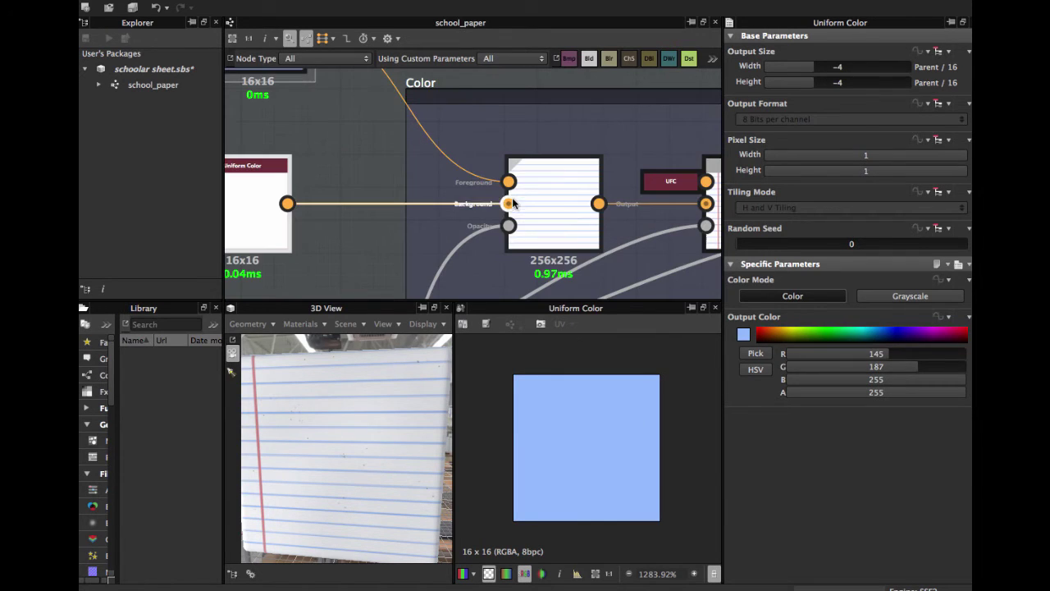
Step: Preview the first Color blend and its inverted-grayscale line mask
{"action": "left_click", "coordinate": [550, 227]}
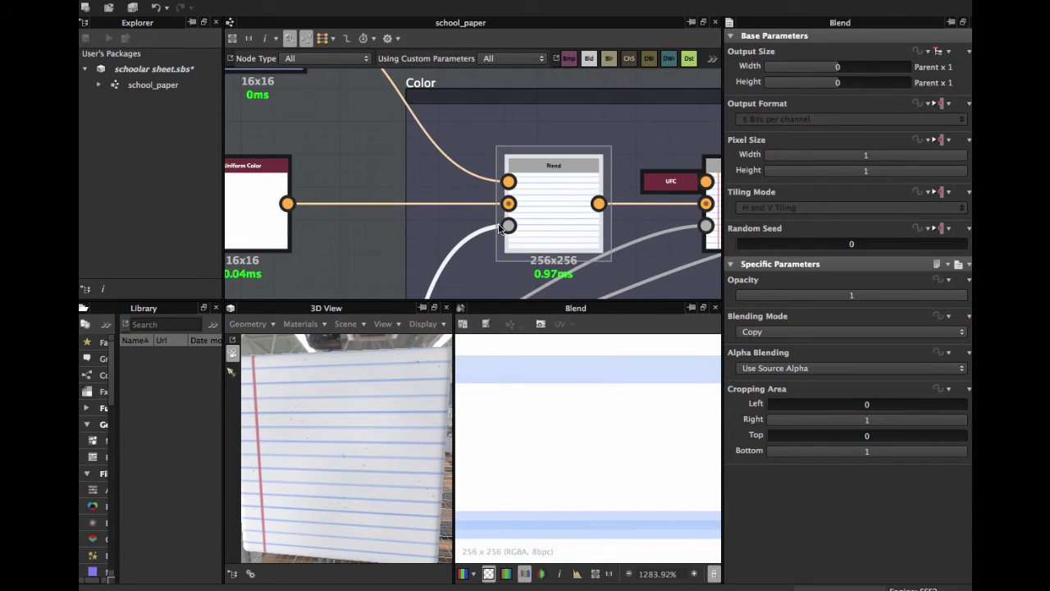
{"action": "scroll", "coordinate": [508, 225], "scroll_direction": "down", "scroll_amount": 2}
{"action": "scroll", "coordinate": [509, 226], "scroll_direction": "down", "scroll_amount": 2}
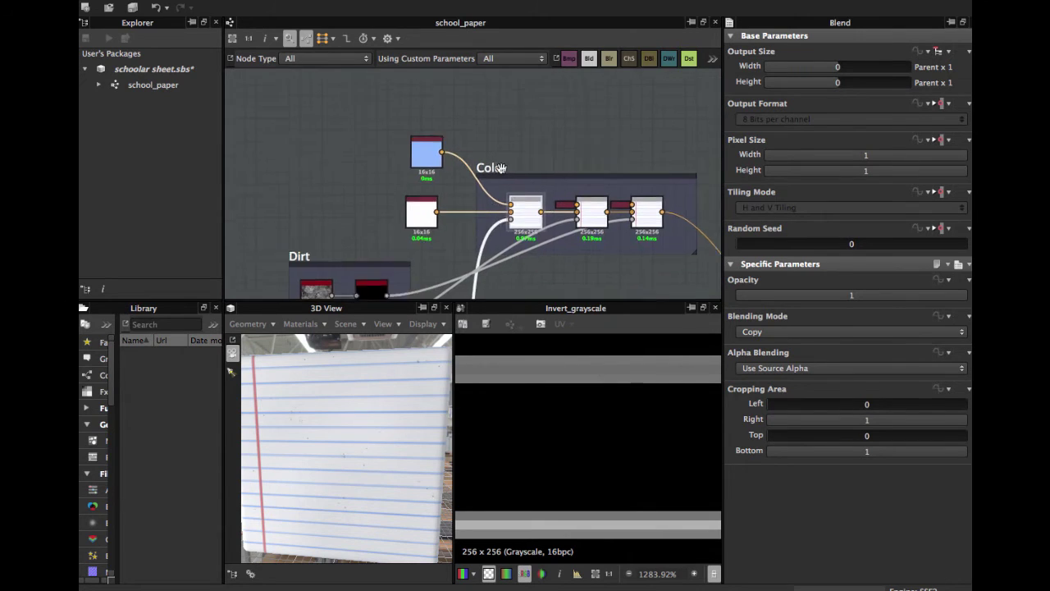
{"action": "middle_click_drag", "start_coordinate": [509, 225], "coordinate": [486, 100]}
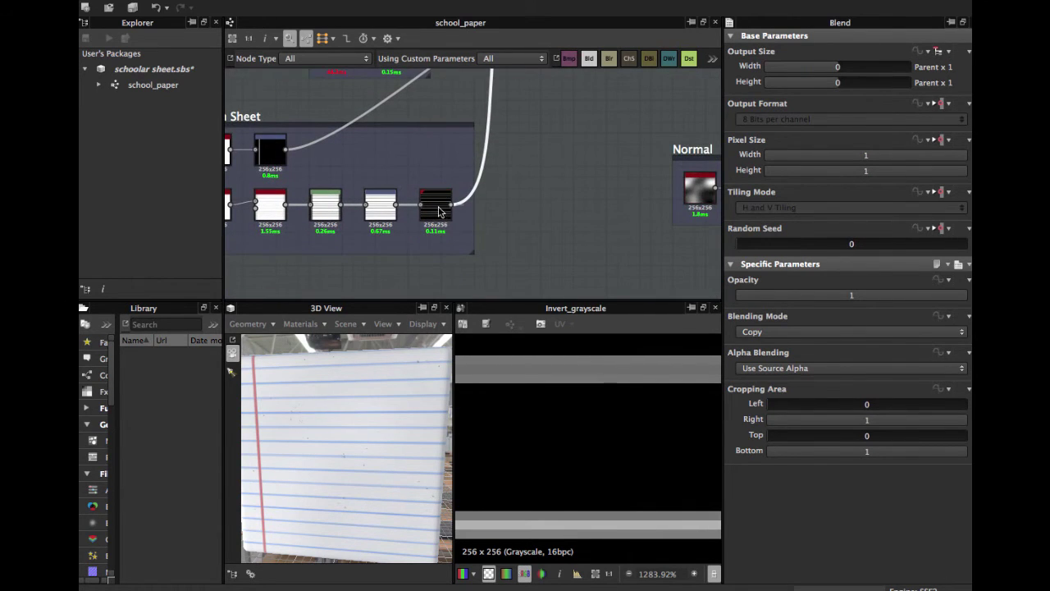
{"action": "left_click", "coordinate": [439, 212]}
{"action": "scroll", "coordinate": [450, 185], "scroll_direction": "up", "scroll_amount": 10}
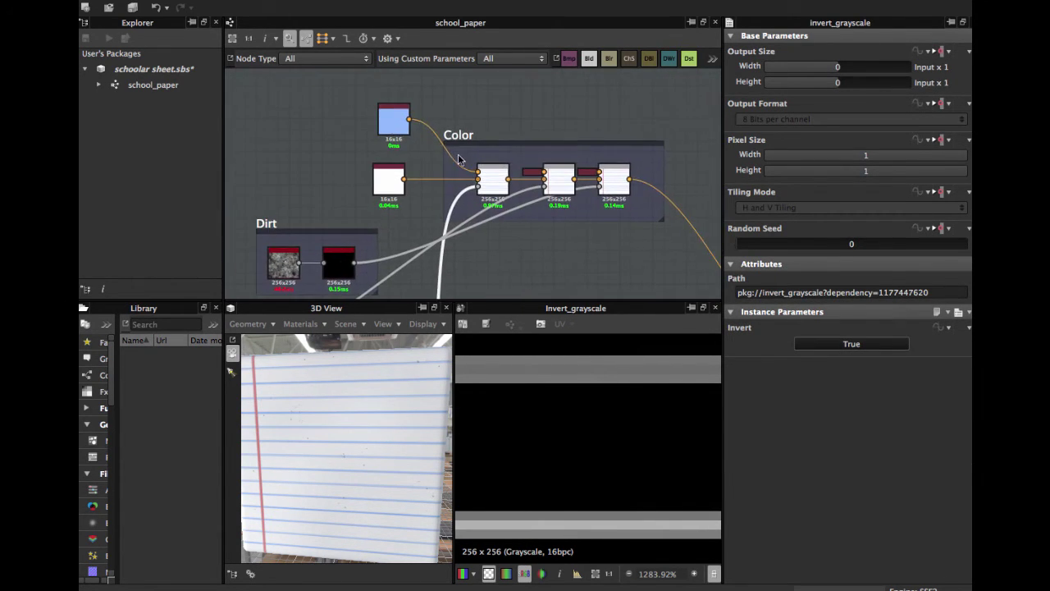
{"action": "scroll", "coordinate": [460, 158], "scroll_direction": "up", "scroll_amount": 3}
{"action": "left_click", "coordinate": [502, 155]}
{"action": "scroll", "coordinate": [502, 155], "scroll_direction": "up", "scroll_amount": 2}
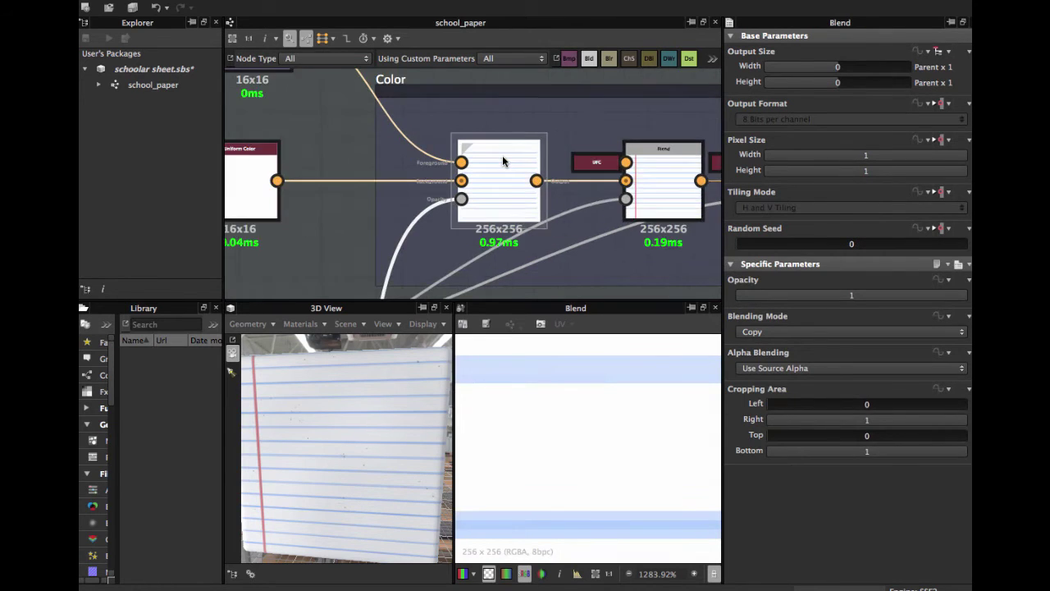
{"action": "scroll", "coordinate": [502, 155], "scroll_direction": "up", "scroll_amount": 1}
{"action": "scroll", "coordinate": [508, 192], "scroll_direction": "down", "scroll_amount": 3}
{"action": "mouse_move", "coordinate": [508, 192]}
{"action": "middle_mouse_down"}
{"action": "mouse_move", "coordinate": [491, 167]}
{"action": "mouse_move", "coordinate": [419, 188]}
{"action": "mouse_move", "coordinate": [417, 213]}
{"action": "middle_mouse_up"}
Step: Move the pink margin colour node above the Color frame and inspect the middle Blend
{"action": "left_click", "coordinate": [422, 180]}
{"action": "left_click_drag", "start_coordinate": [417, 213], "coordinate": [431, 132]}
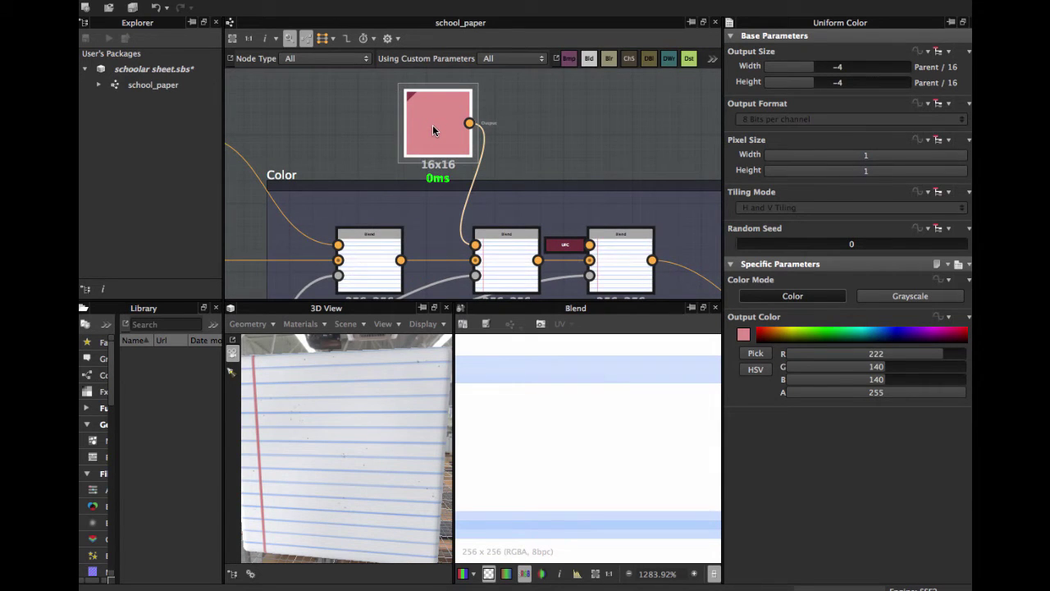
{"action": "scroll", "coordinate": [433, 125], "scroll_direction": "up", "scroll_amount": 2}
{"action": "mouse_move", "coordinate": [467, 162]}
{"action": "middle_mouse_down"}
{"action": "mouse_move", "coordinate": [420, 76]}
{"action": "mouse_move", "coordinate": [452, 61]}
{"action": "middle_mouse_up"}
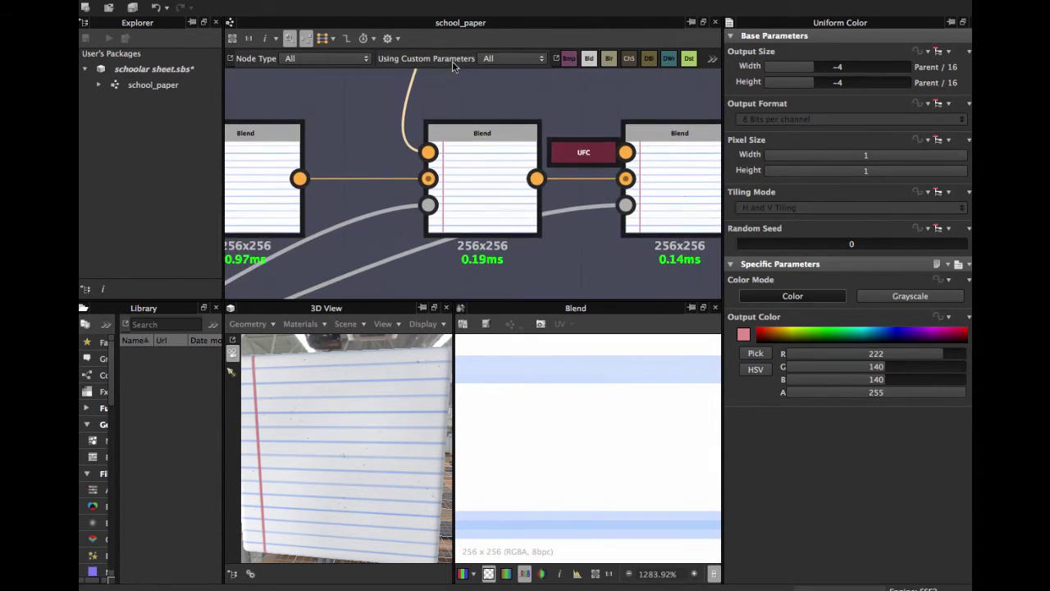
{"action": "left_click", "coordinate": [481, 147]}
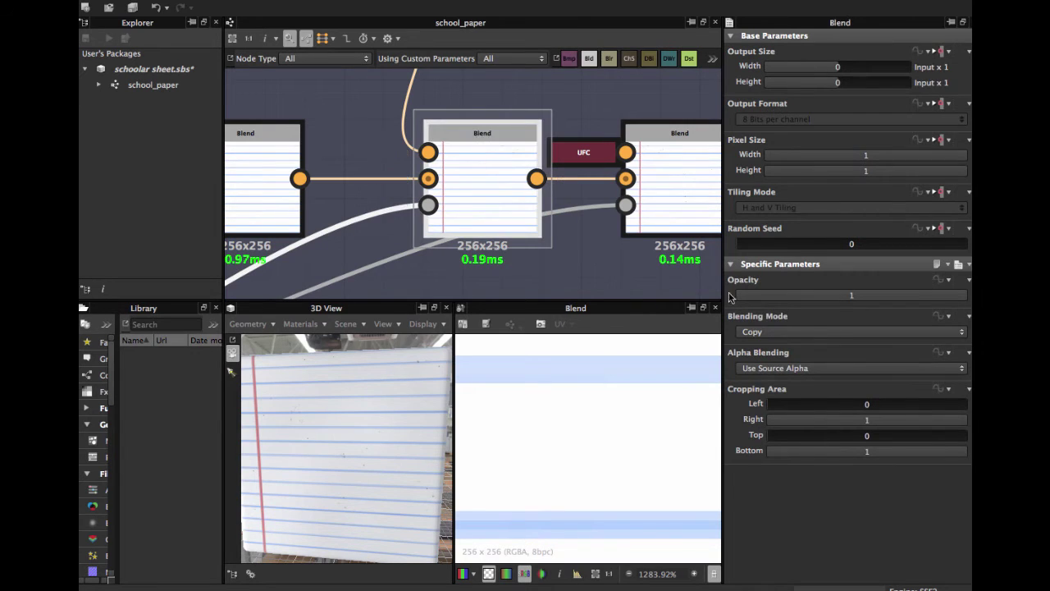
{"action": "scroll", "coordinate": [391, 153], "scroll_direction": "down", "scroll_amount": 2}
{"action": "middle_click_drag", "start_coordinate": [408, 194], "coordinate": [449, 164]}
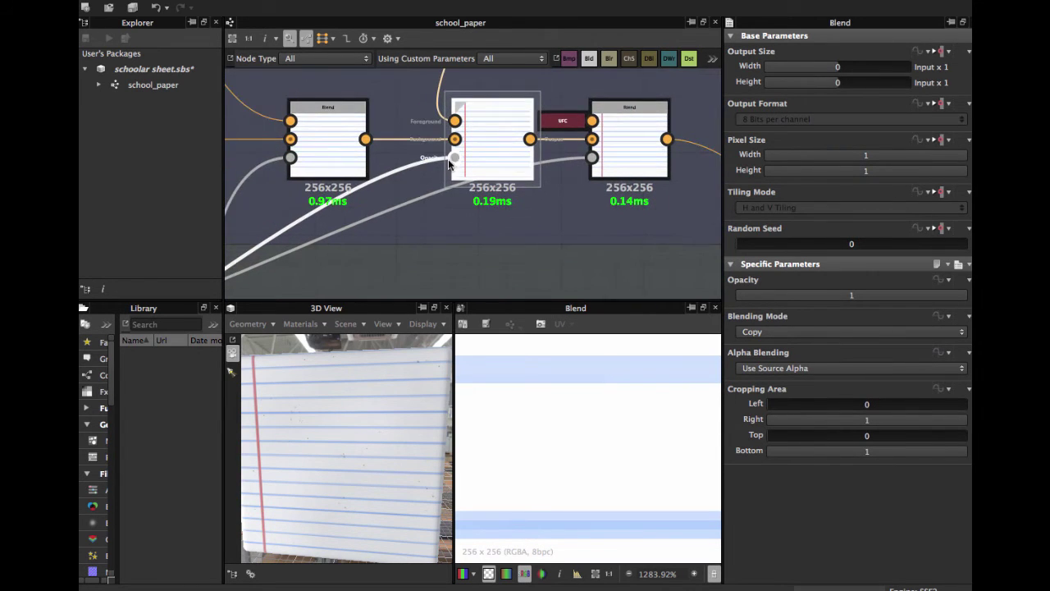
Step: Trace the margin mask back to its Transformation 2D position settings
{"action": "left_click", "coordinate": [456, 163]}
{"action": "scroll", "coordinate": [456, 164], "scroll_direction": "down", "scroll_amount": 2}
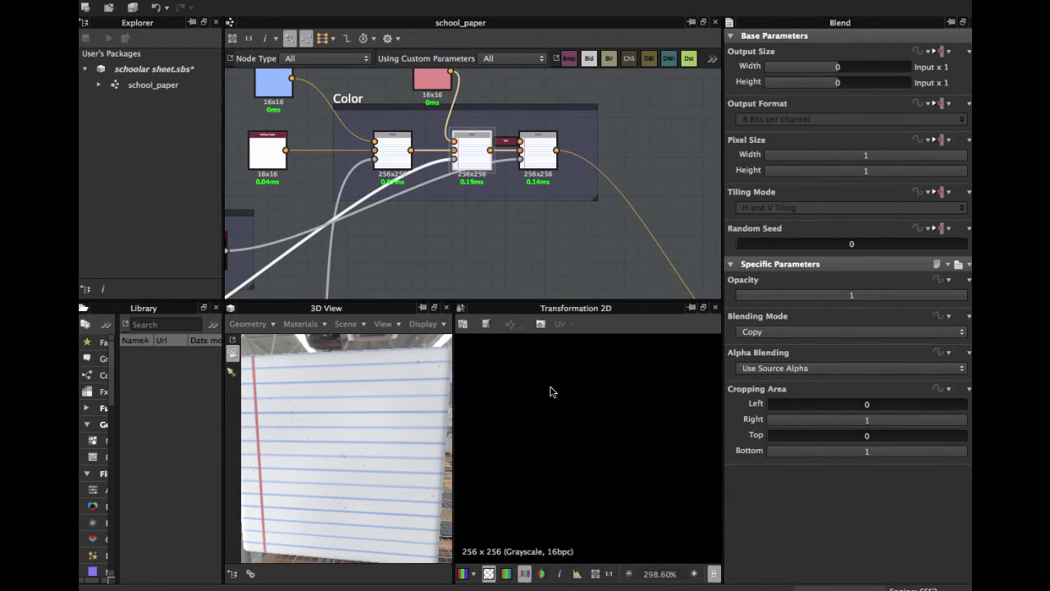
{"action": "mouse_move", "coordinate": [541, 246]}
{"action": "middle_mouse_down"}
{"action": "mouse_move", "coordinate": [529, 125]}
{"action": "mouse_move", "coordinate": [533, 152]}
{"action": "middle_mouse_up"}
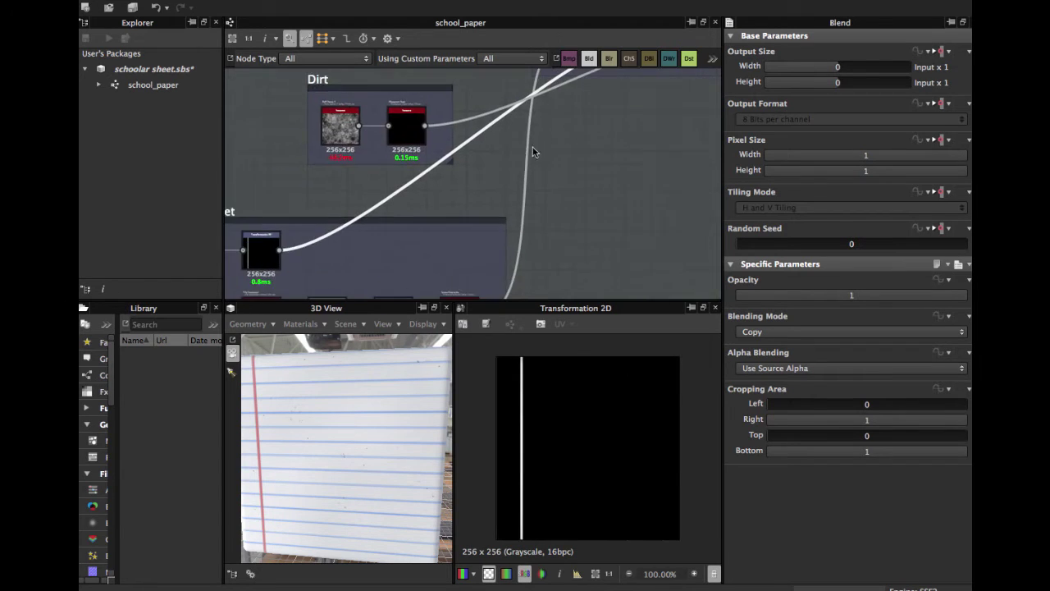
{"action": "middle_click_drag", "start_coordinate": [364, 178], "coordinate": [510, 140]}
{"action": "left_click", "coordinate": [405, 213]}
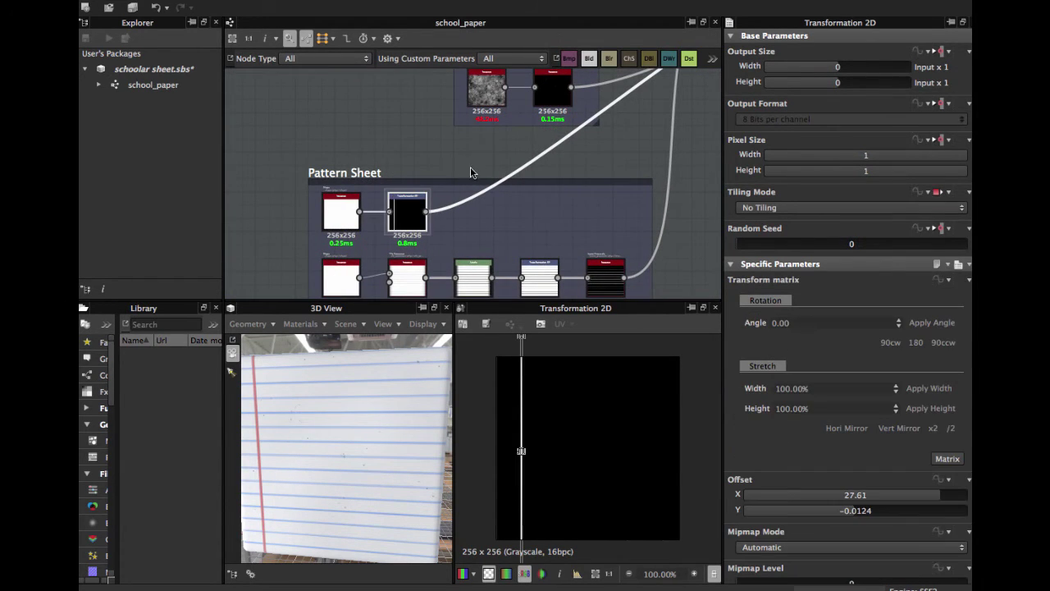
Step: Preview the middle Blend: blue-lined white paper with a red margin line
{"action": "mouse_move", "coordinate": [470, 172]}
{"action": "middle_mouse_down"}
{"action": "mouse_move", "coordinate": [384, 215]}
{"action": "mouse_move", "coordinate": [379, 267]}
{"action": "middle_mouse_up"}
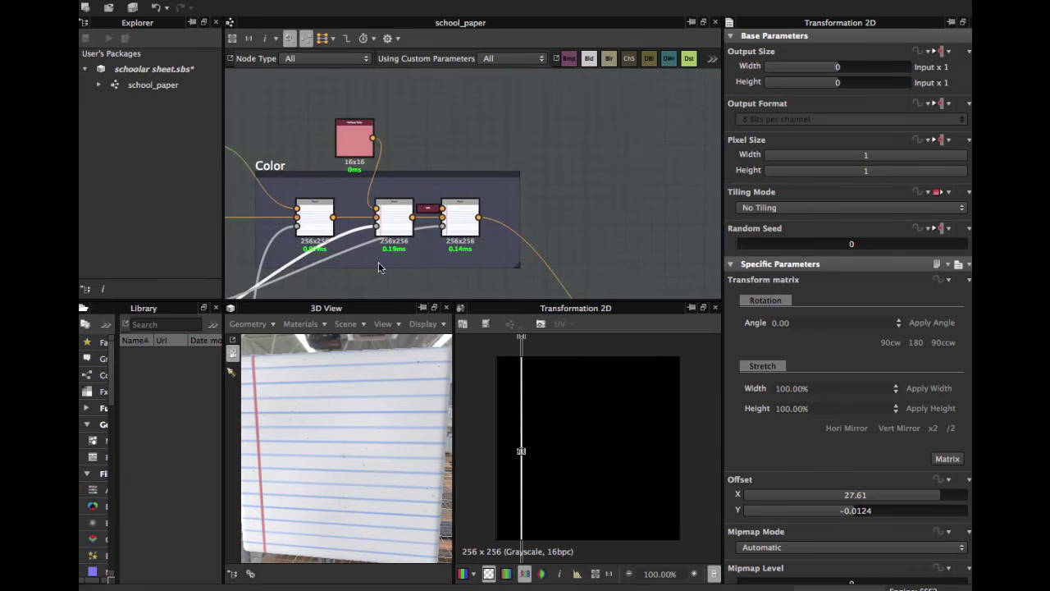
{"action": "scroll", "coordinate": [380, 267], "scroll_direction": "up", "scroll_amount": 4}
{"action": "left_click", "coordinate": [371, 205]}
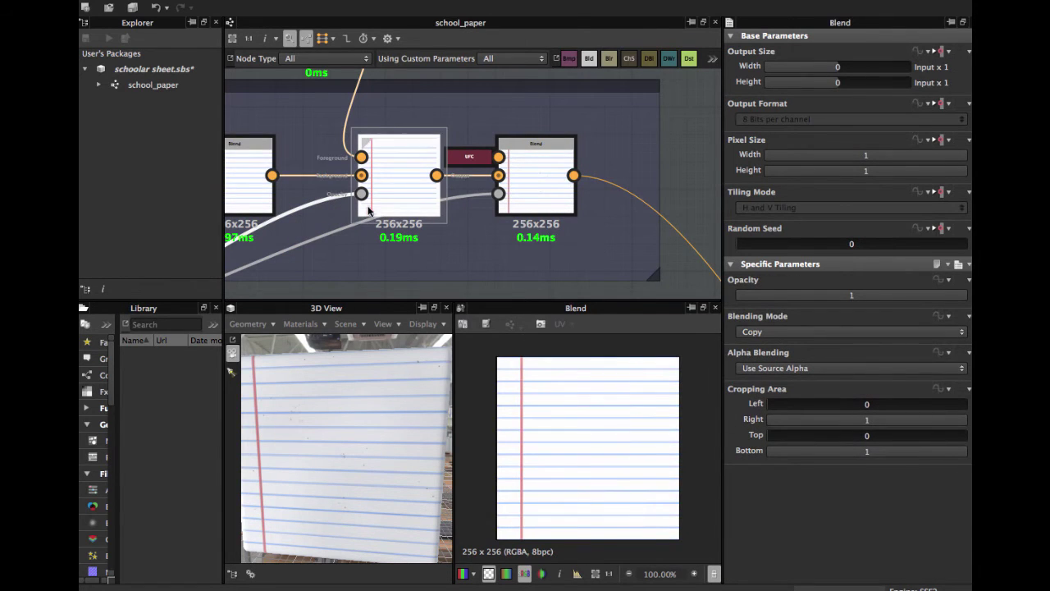
{"action": "scroll", "coordinate": [540, 470], "scroll_direction": "up", "scroll_amount": 4}
{"action": "scroll", "coordinate": [540, 468], "scroll_direction": "down", "scroll_amount": 2}
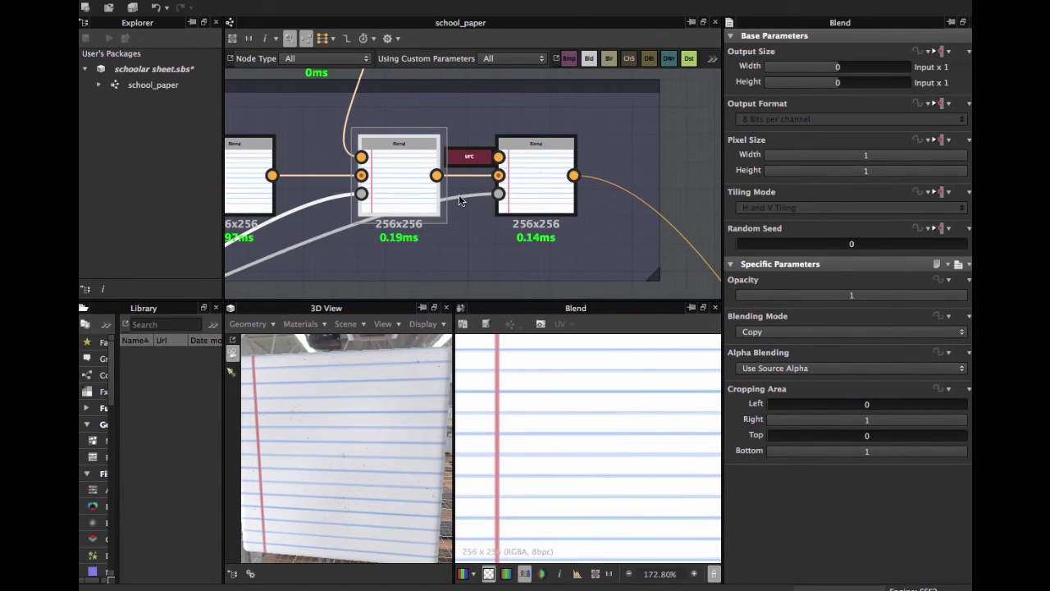
{"action": "scroll", "coordinate": [458, 194], "scroll_direction": "down", "scroll_amount": 2}
{"action": "scroll", "coordinate": [512, 406], "scroll_direction": "down", "scroll_amount": 3}
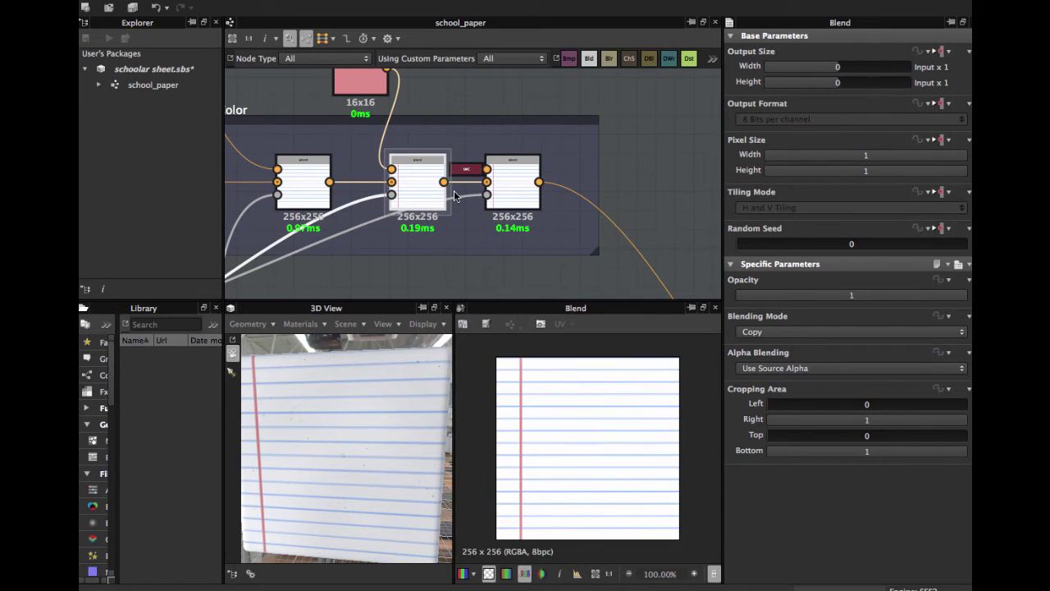
Step: Move the olive colour node above the Color frame
{"action": "scroll", "coordinate": [454, 194], "scroll_direction": "up", "scroll_amount": 3}
{"action": "left_click", "coordinate": [470, 147]}
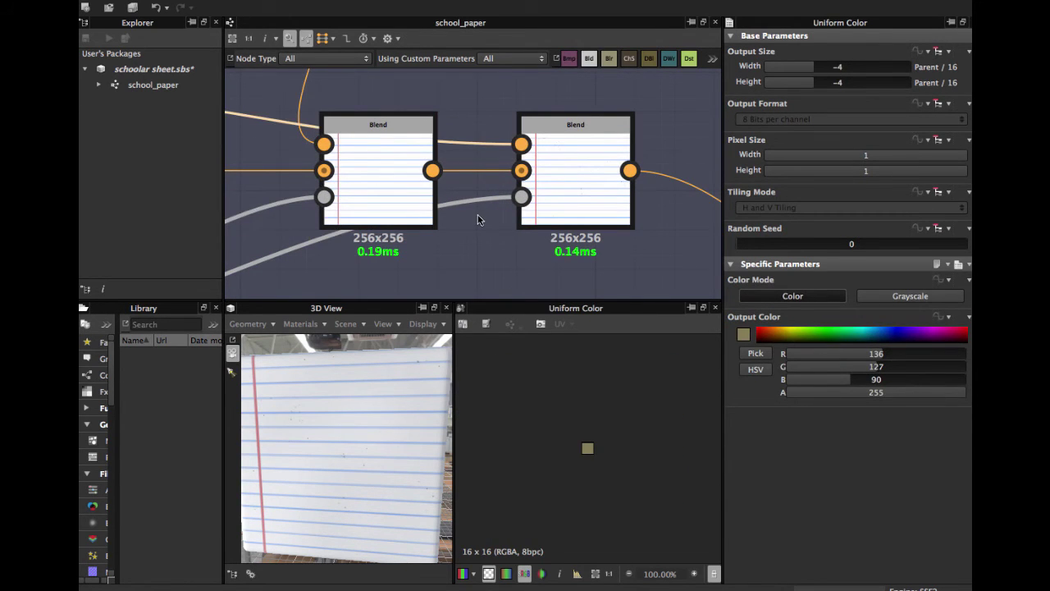
{"action": "middle_click_drag", "start_coordinate": [478, 219], "coordinate": [474, 307]}
{"action": "scroll", "coordinate": [465, 236], "scroll_direction": "down", "scroll_amount": 3}
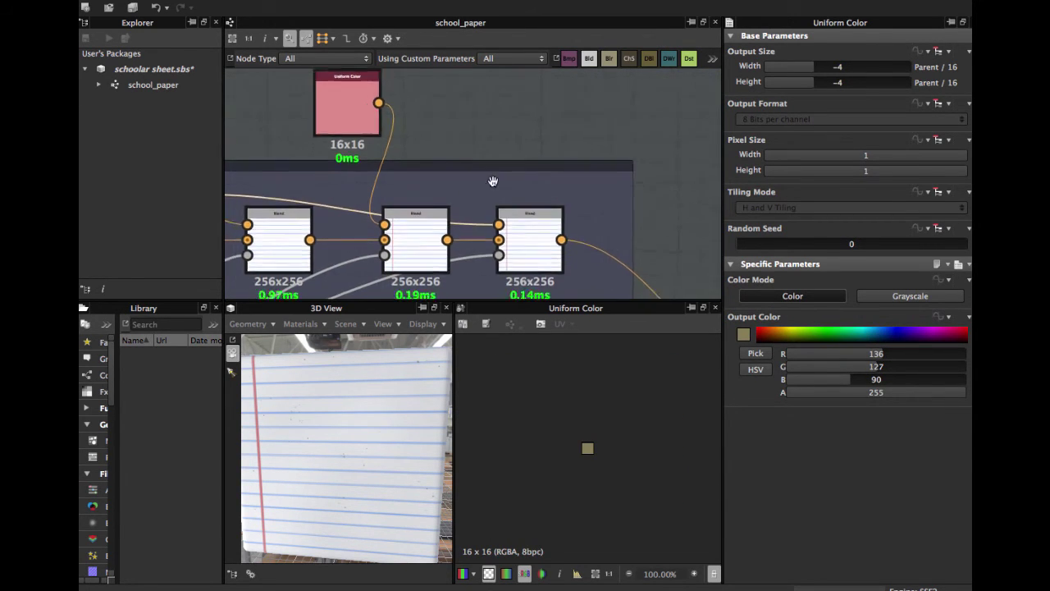
{"action": "scroll", "coordinate": [492, 178], "scroll_direction": "down", "scroll_amount": 2}
{"action": "left_click_drag", "start_coordinate": [345, 168], "coordinate": [584, 136]}
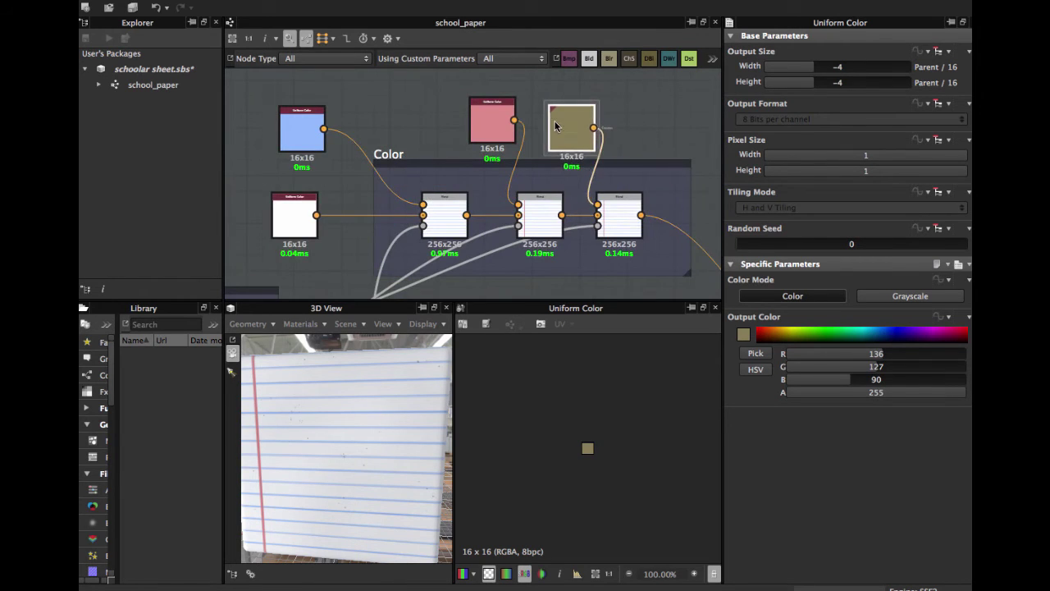
{"action": "middle_click_drag", "start_coordinate": [584, 136], "coordinate": [428, 150]}
{"action": "scroll", "coordinate": [428, 150], "scroll_direction": "up", "scroll_amount": 3}
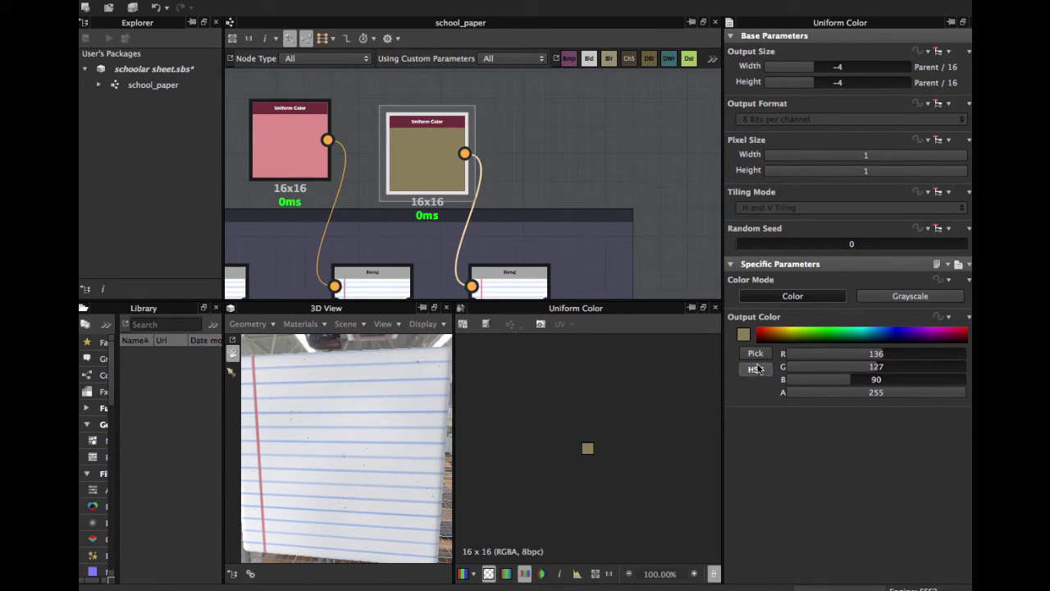
{"action": "scroll", "coordinate": [632, 421], "scroll_direction": "up", "scroll_amount": 5}
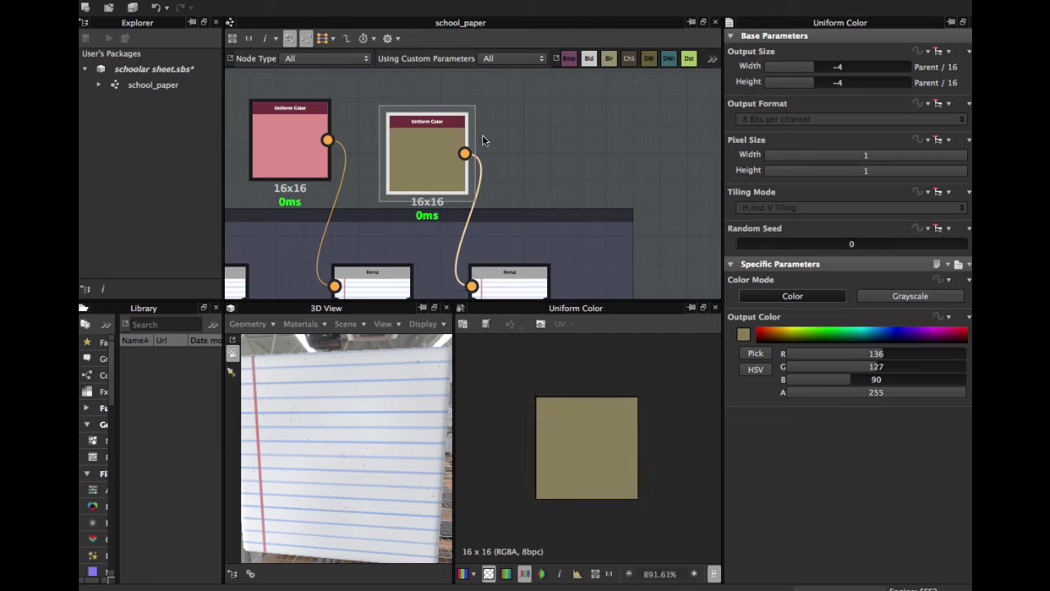
{"action": "scroll", "coordinate": [483, 140], "scroll_direction": "down", "scroll_amount": 4}
{"action": "scroll", "coordinate": [541, 120], "scroll_direction": "down", "scroll_amount": 2}
Step: Inspect the last Blend and the dirt spot threshold settings
{"action": "left_click", "coordinate": [503, 178]}
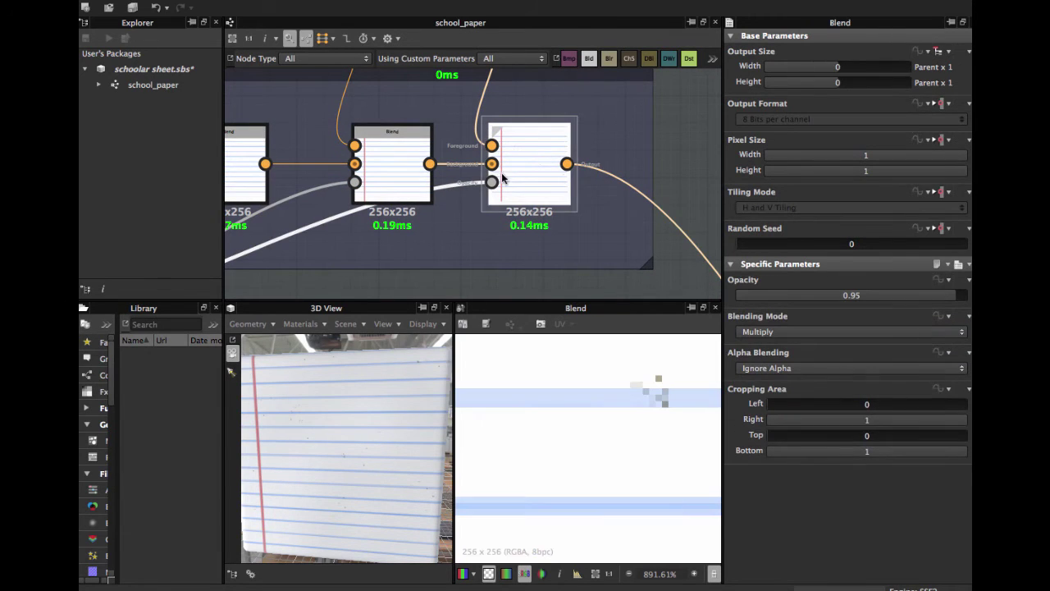
{"action": "scroll", "coordinate": [490, 180], "scroll_direction": "down", "scroll_amount": 2}
{"action": "scroll", "coordinate": [491, 176], "scroll_direction": "down", "scroll_amount": 2}
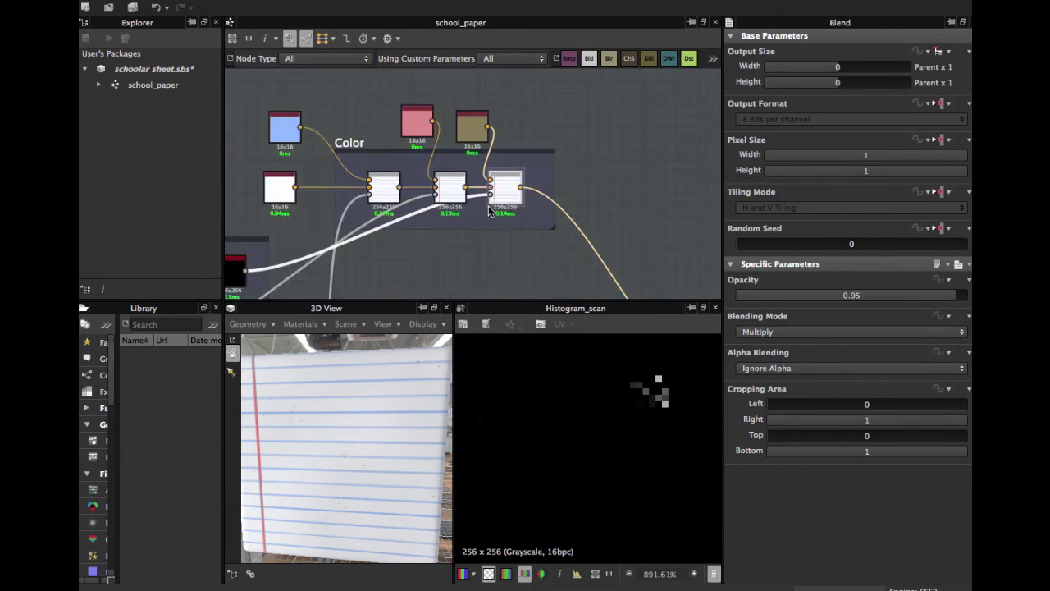
{"action": "scroll", "coordinate": [493, 173], "scroll_direction": "down", "scroll_amount": 2}
{"action": "scroll", "coordinate": [492, 168], "scroll_direction": "up", "scroll_amount": 5}
{"action": "scroll", "coordinate": [492, 167], "scroll_direction": "up", "scroll_amount": 2}
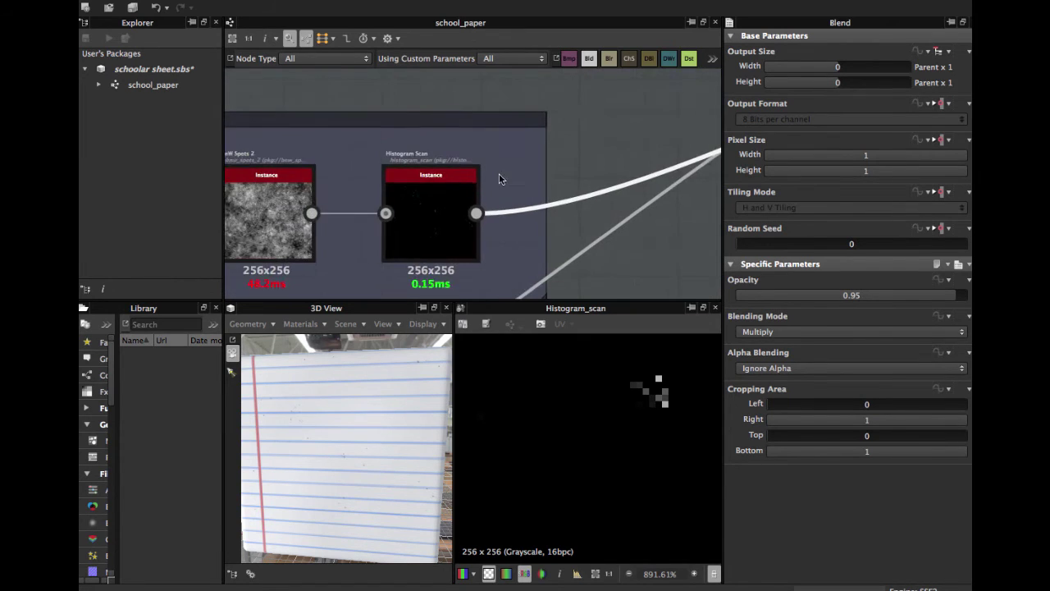
{"action": "scroll", "coordinate": [499, 173], "scroll_direction": "up", "scroll_amount": 2}
{"action": "left_click", "coordinate": [418, 194]}
{"action": "scroll", "coordinate": [422, 192], "scroll_direction": "down", "scroll_amount": 3}
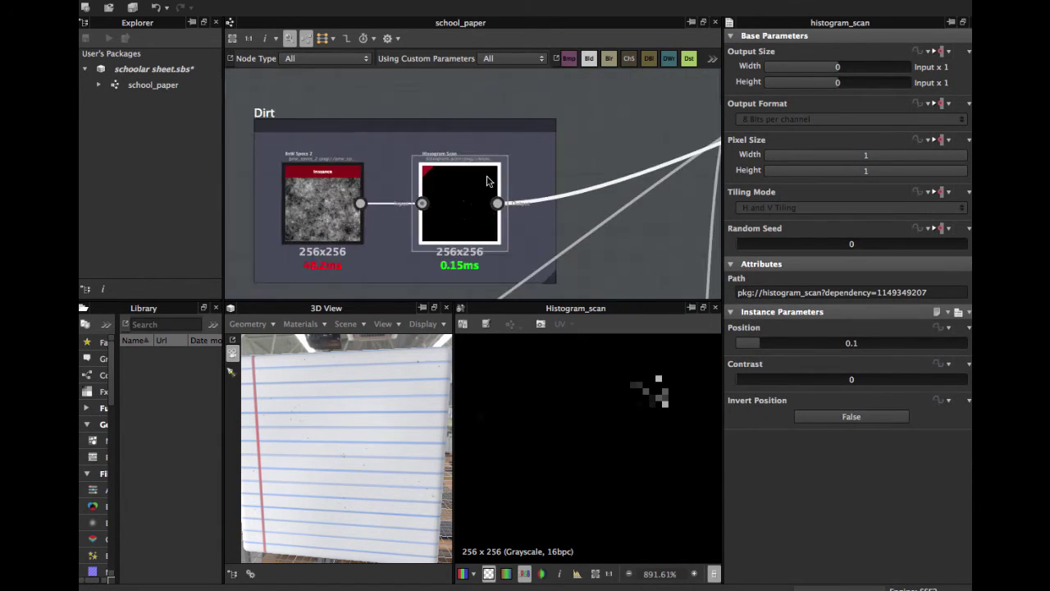
{"action": "scroll", "coordinate": [327, 175], "scroll_direction": "down", "scroll_amount": 2}
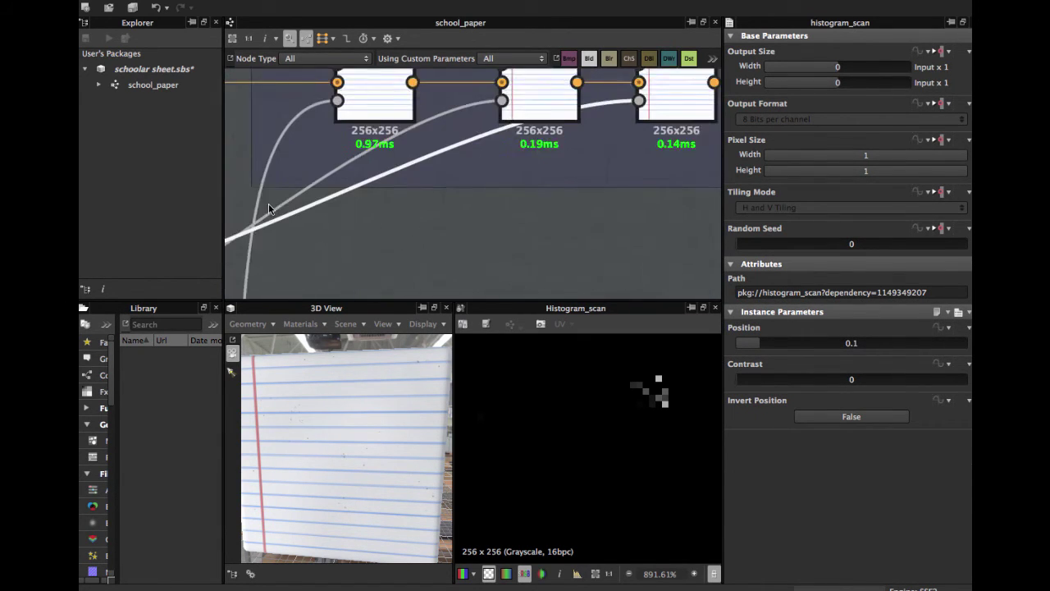
{"action": "scroll", "coordinate": [422, 196], "scroll_direction": "up", "scroll_amount": 2}
Step: Preview the final Blend multiplying dirt specks onto the paper at 0.95 opacity
{"action": "left_click", "coordinate": [464, 156]}
{"action": "scroll", "coordinate": [464, 156], "scroll_direction": "down", "scroll_amount": 2}
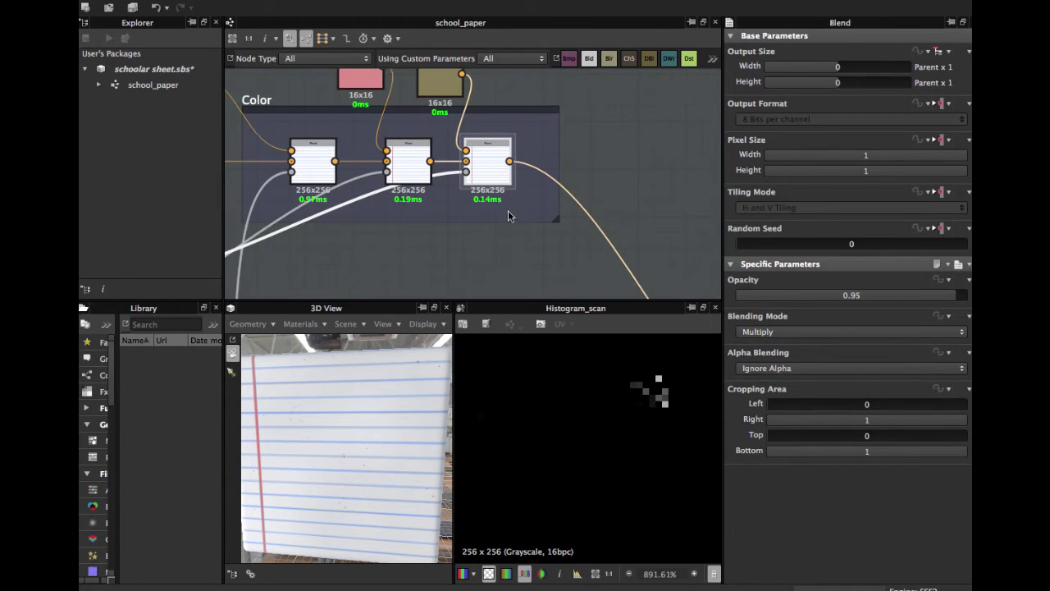
{"action": "scroll", "coordinate": [435, 148], "scroll_direction": "up", "scroll_amount": 2}
{"action": "double_click", "coordinate": [430, 141]}
{"action": "scroll", "coordinate": [575, 447], "scroll_direction": "down", "scroll_amount": 4}
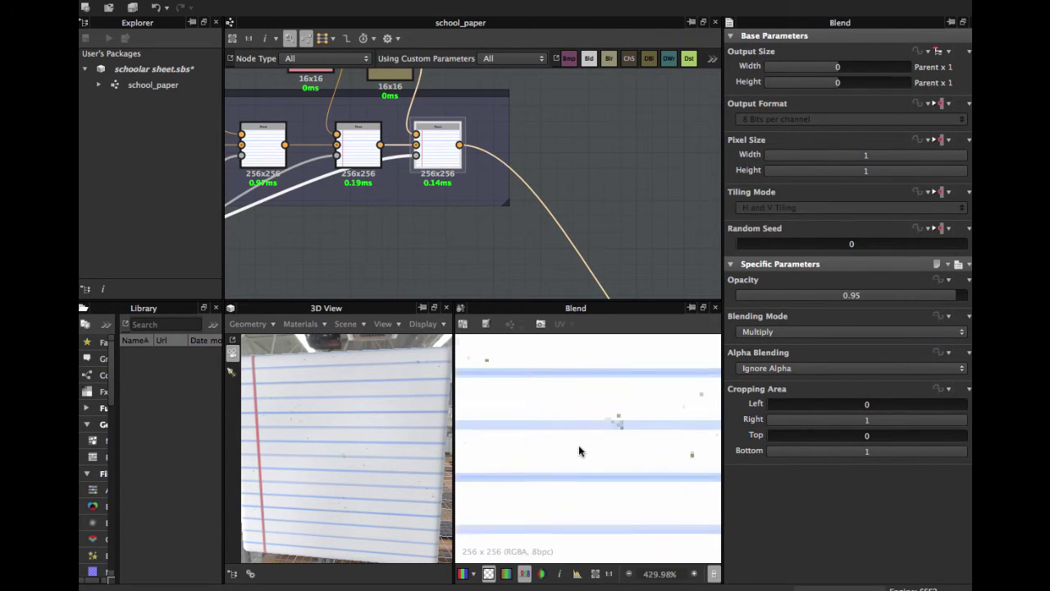
{"action": "scroll", "coordinate": [573, 445], "scroll_direction": "down", "scroll_amount": 6}
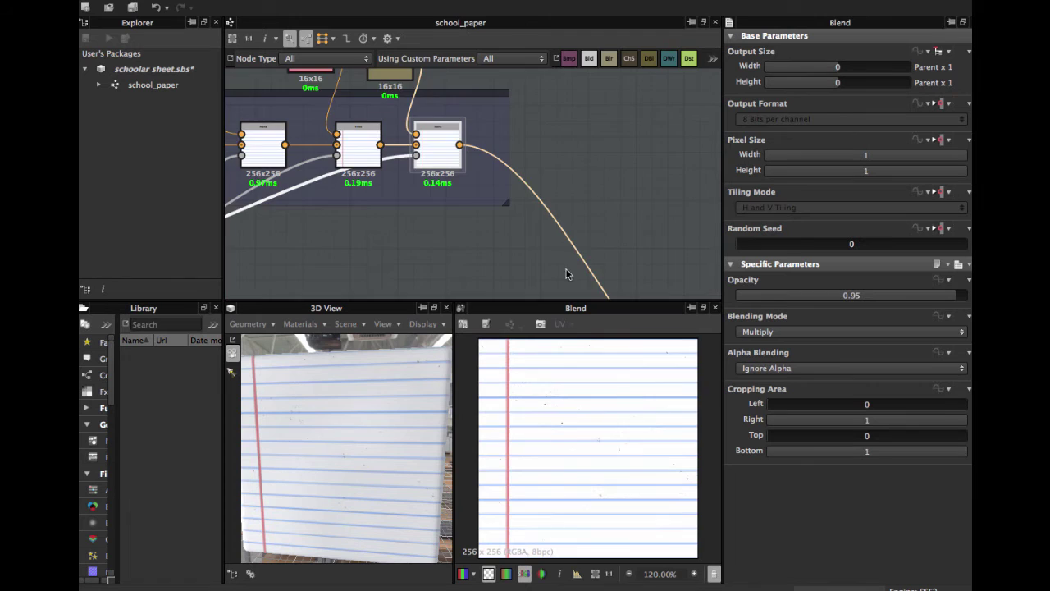
Step: Preview the Perlin Noise 2 texture, then the Normal node's output, in the 2D view
{"action": "middle_click_drag", "start_coordinate": [591, 292], "coordinate": [497, 149]}
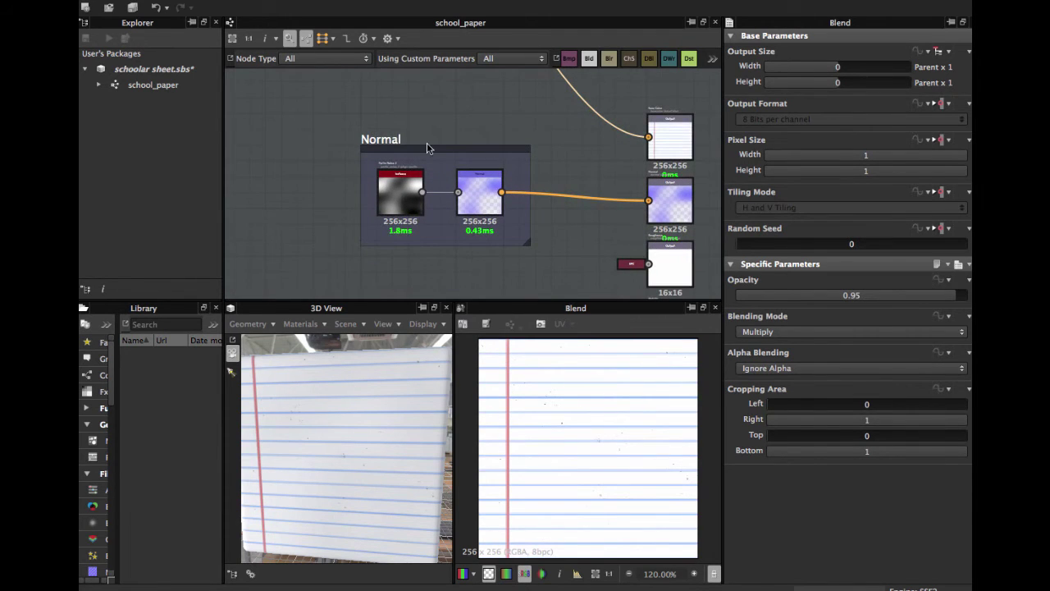
{"action": "scroll", "coordinate": [427, 148], "scroll_direction": "up", "scroll_amount": 1}
{"action": "scroll", "coordinate": [435, 150], "scroll_direction": "up", "scroll_amount": 1}
{"action": "scroll", "coordinate": [447, 153], "scroll_direction": "up", "scroll_amount": 1}
{"action": "scroll", "coordinate": [456, 156], "scroll_direction": "up", "scroll_amount": 2}
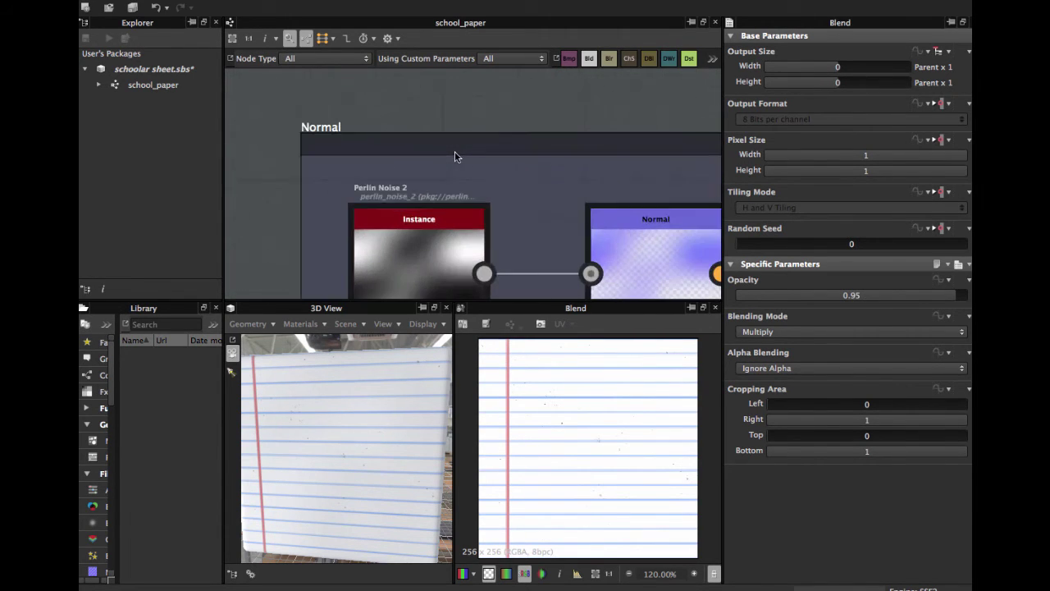
{"action": "middle_click_drag", "start_coordinate": [456, 156], "coordinate": [468, 107]}
{"action": "left_click", "coordinate": [416, 182]}
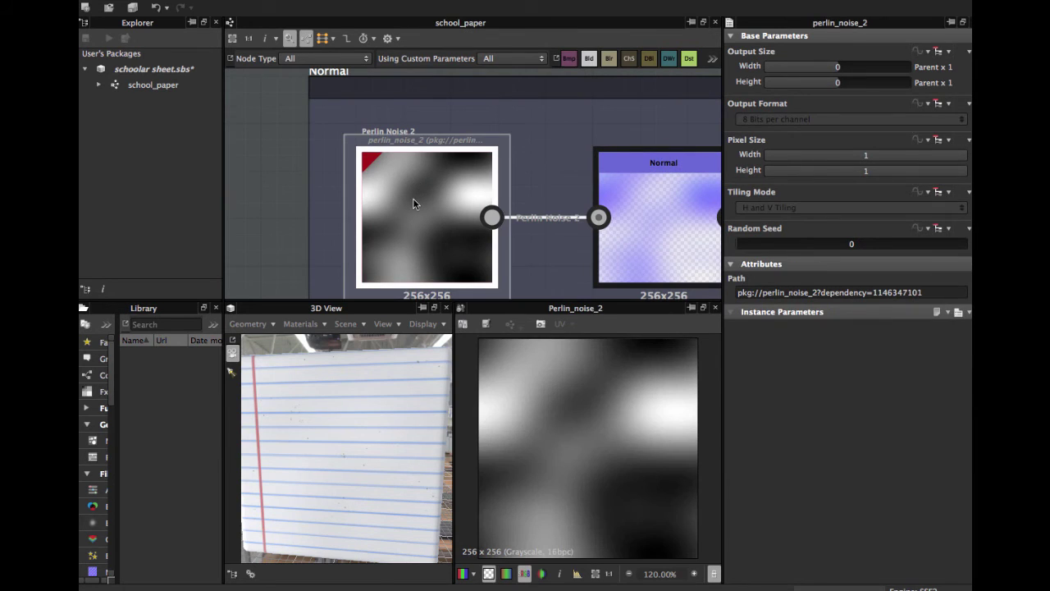
{"action": "scroll", "coordinate": [414, 200], "scroll_direction": "down", "scroll_amount": 2}
{"action": "scroll", "coordinate": [443, 189], "scroll_direction": "down", "scroll_amount": 1}
{"action": "scroll", "coordinate": [460, 182], "scroll_direction": "down", "scroll_amount": 1}
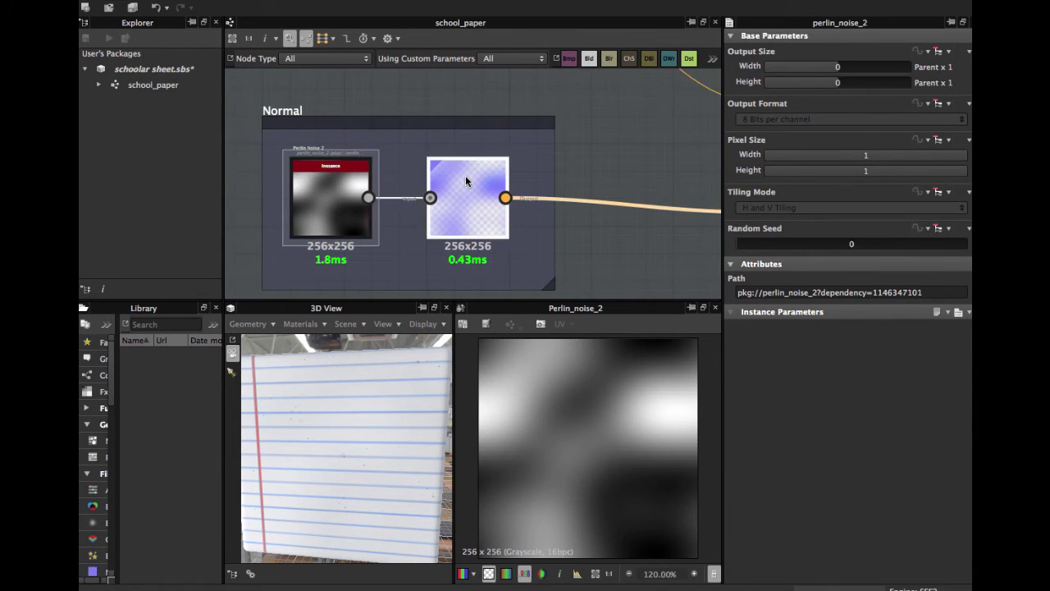
{"action": "left_click", "coordinate": [467, 181]}
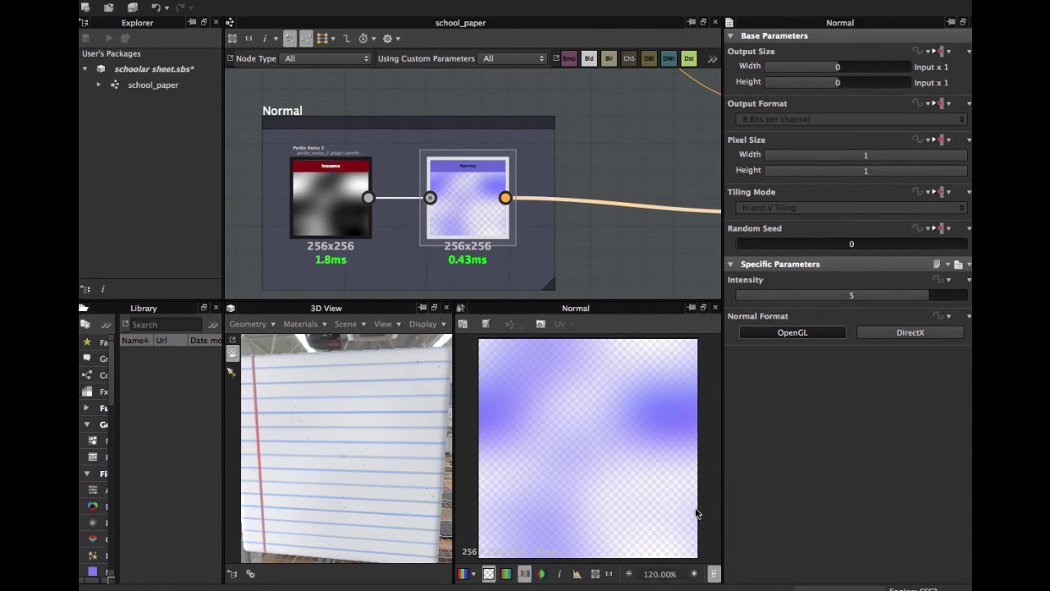
Step: Show the normal map without the 2D checker and orbit the paper in 3D
{"action": "left_click", "coordinate": [497, 573]}
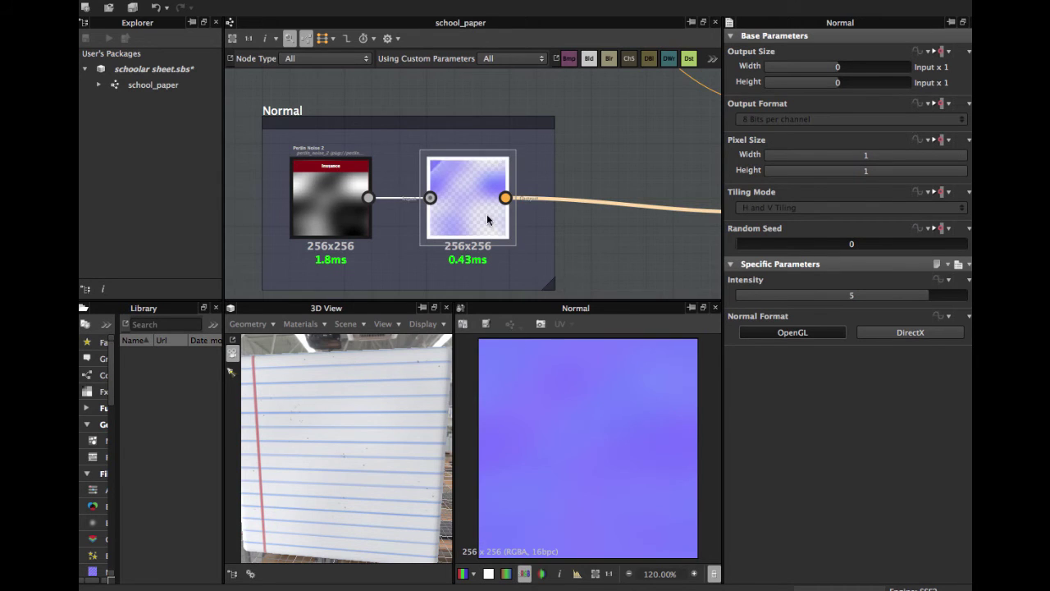
{"action": "scroll", "coordinate": [486, 213], "scroll_direction": "down", "scroll_amount": 2}
{"action": "mouse_move", "coordinate": [382, 353]}
{"action": "left_mouse_down"}
{"action": "mouse_move", "coordinate": [347, 417]}
{"action": "mouse_move", "coordinate": [383, 334]}
{"action": "mouse_move", "coordinate": [381, 386]}
{"action": "mouse_move", "coordinate": [399, 453]}
{"action": "mouse_move", "coordinate": [377, 401]}
{"action": "mouse_move", "coordinate": [377, 434]}
{"action": "mouse_move", "coordinate": [344, 393]}
{"action": "left_mouse_up"}
{"action": "scroll", "coordinate": [388, 213], "scroll_direction": "down", "scroll_amount": 1}
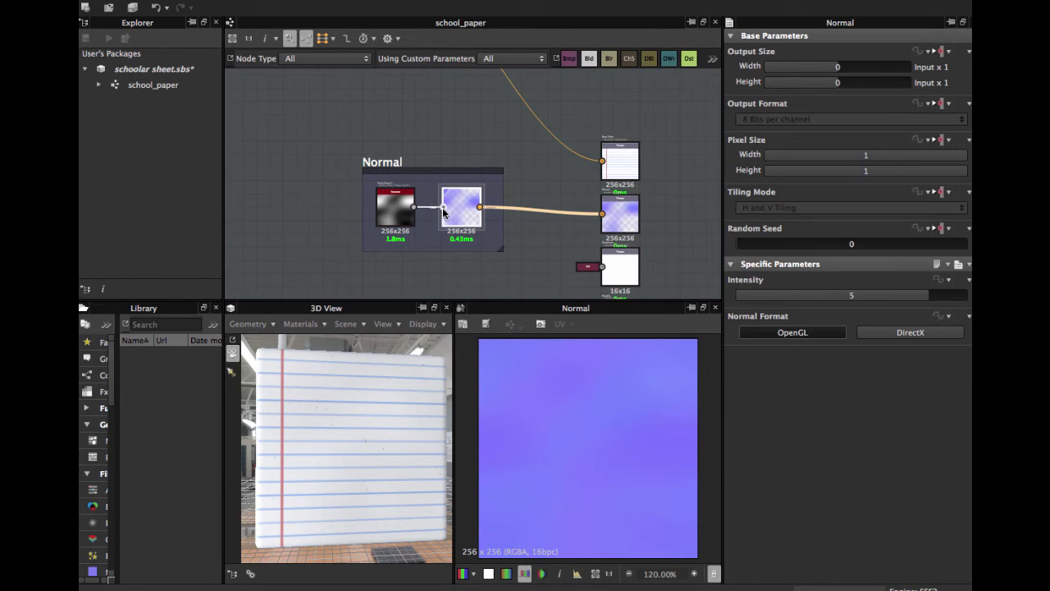
{"action": "scroll", "coordinate": [443, 213], "scroll_direction": "up", "scroll_amount": 1}
{"action": "scroll", "coordinate": [443, 212], "scroll_direction": "up", "scroll_amount": 1}
{"action": "scroll", "coordinate": [447, 218], "scroll_direction": "up", "scroll_amount": 1}
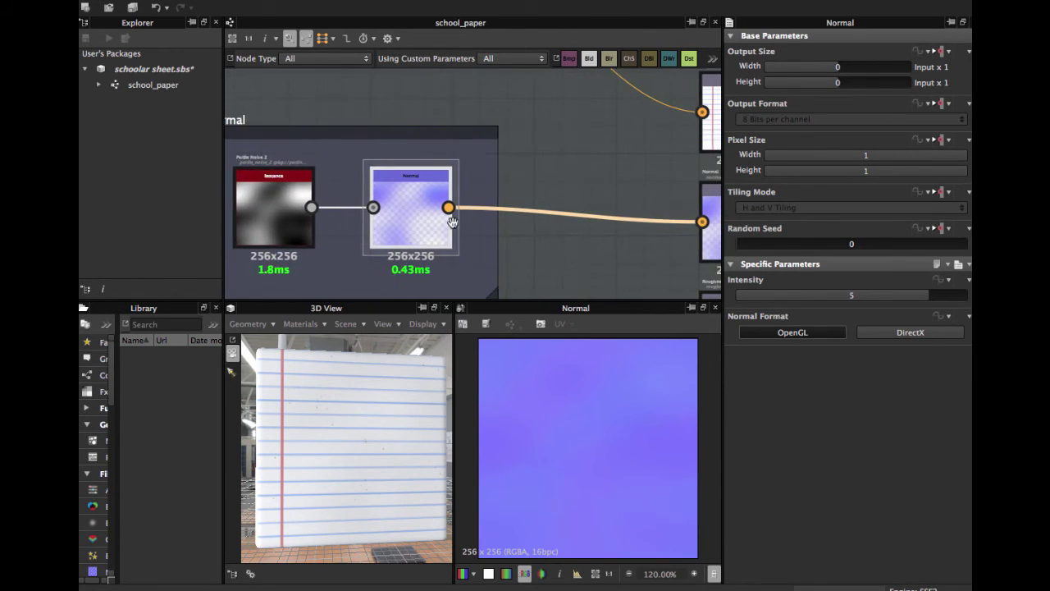
Step: Inspect the Normal output's attributes next to the Roughness output
{"action": "middle_click_drag", "start_coordinate": [452, 222], "coordinate": [386, 222]}
{"action": "middle_click_drag", "start_coordinate": [538, 221], "coordinate": [388, 220]}
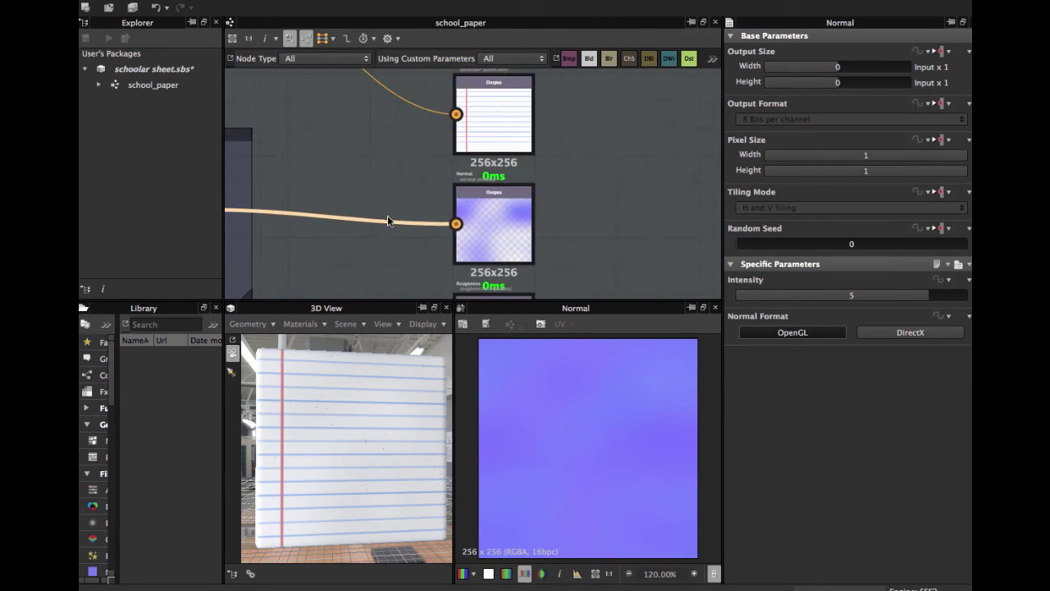
{"action": "left_click", "coordinate": [508, 221]}
{"action": "scroll", "coordinate": [411, 220], "scroll_direction": "up", "scroll_amount": 2}
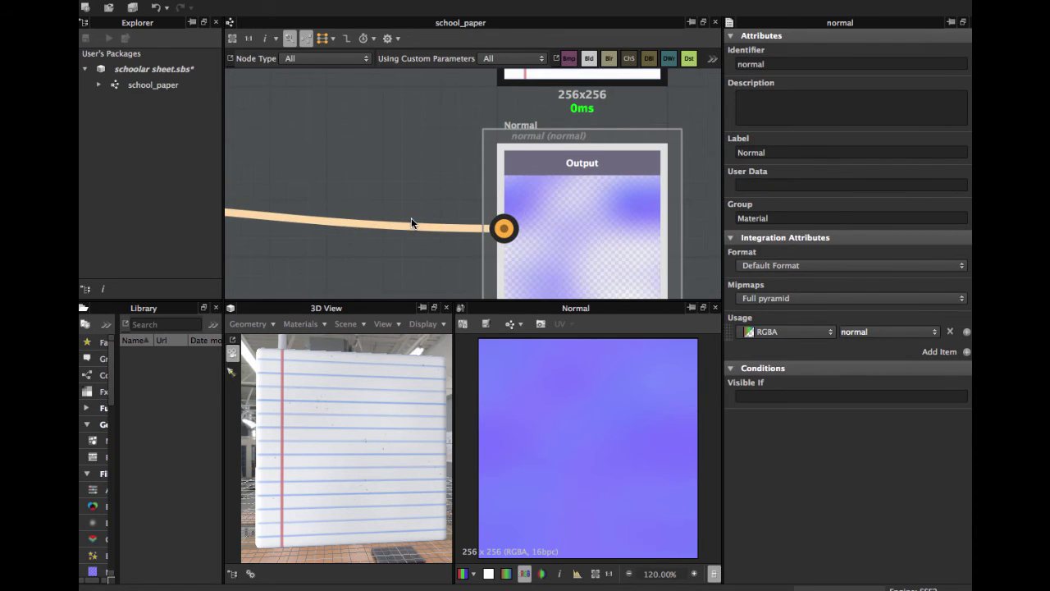
{"action": "scroll", "coordinate": [411, 218], "scroll_direction": "up", "scroll_amount": 1}
{"action": "scroll", "coordinate": [501, 188], "scroll_direction": "down", "scroll_amount": 3}
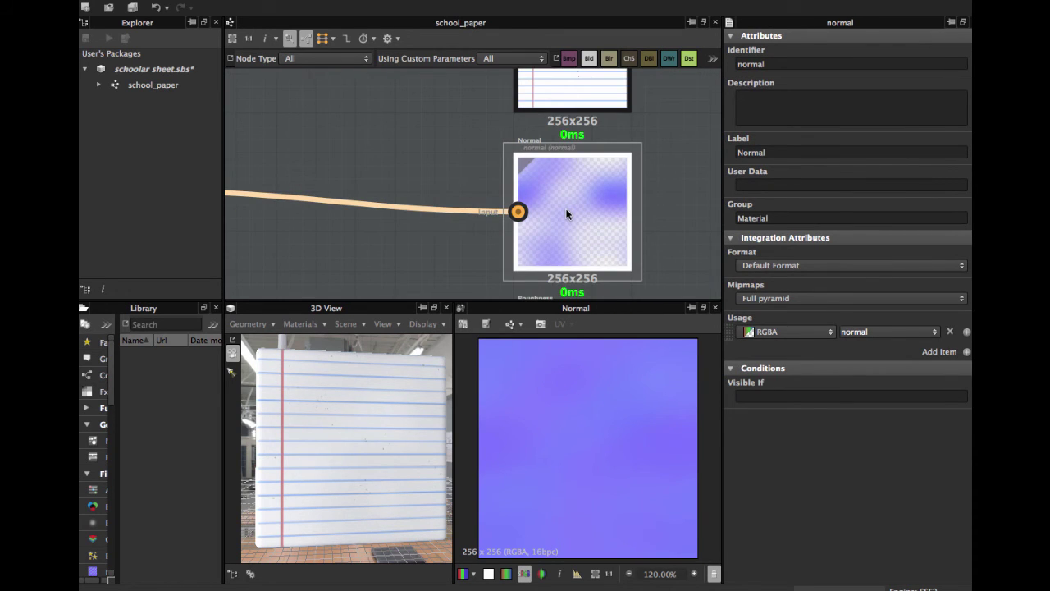
{"action": "scroll", "coordinate": [566, 214], "scroll_direction": "down", "scroll_amount": 2}
Step: Bring up the Normal filter's settings at intensity 5 and view a tilted paper close-up
{"action": "middle_click_drag", "start_coordinate": [410, 215], "coordinate": [529, 162]}
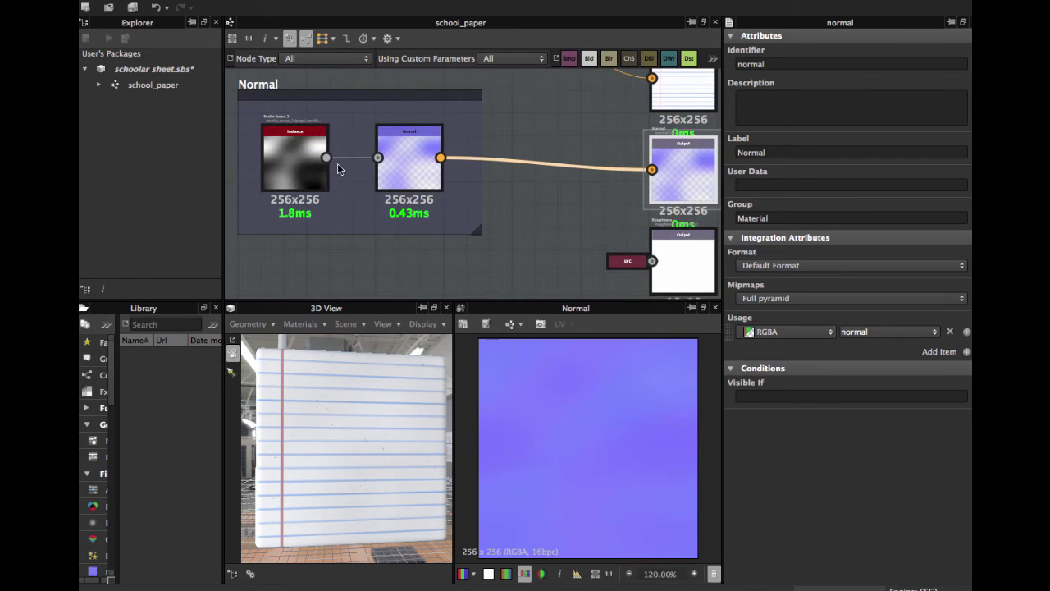
{"action": "left_click", "coordinate": [405, 169]}
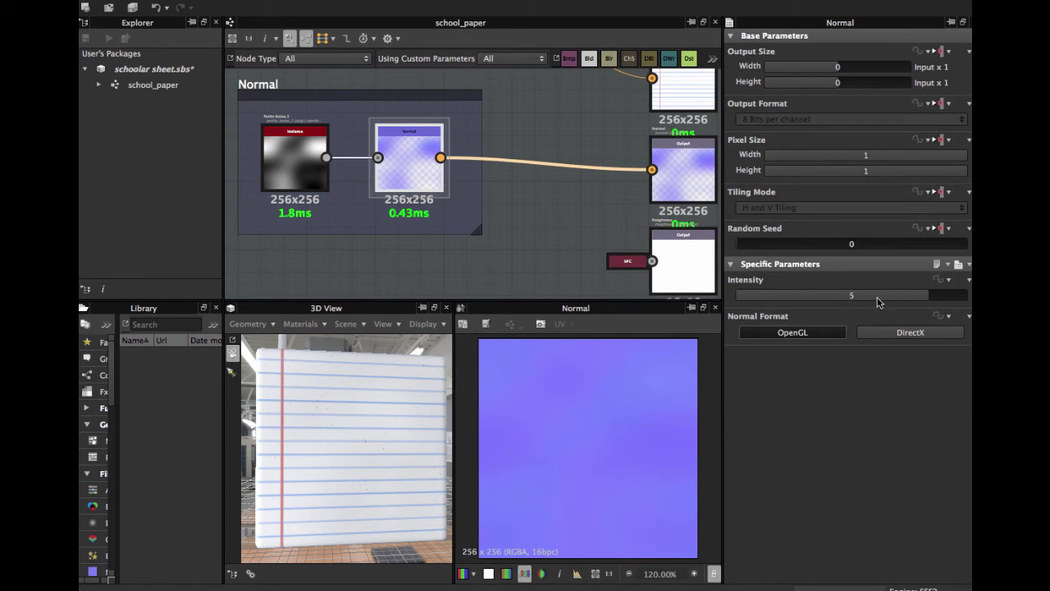
{"action": "scroll", "coordinate": [336, 427], "scroll_direction": "up", "scroll_amount": 3}
{"action": "mouse_move", "coordinate": [327, 425]}
{"action": "left_mouse_down"}
{"action": "mouse_move", "coordinate": [361, 463]}
{"action": "mouse_move", "coordinate": [385, 361]}
{"action": "left_mouse_up"}
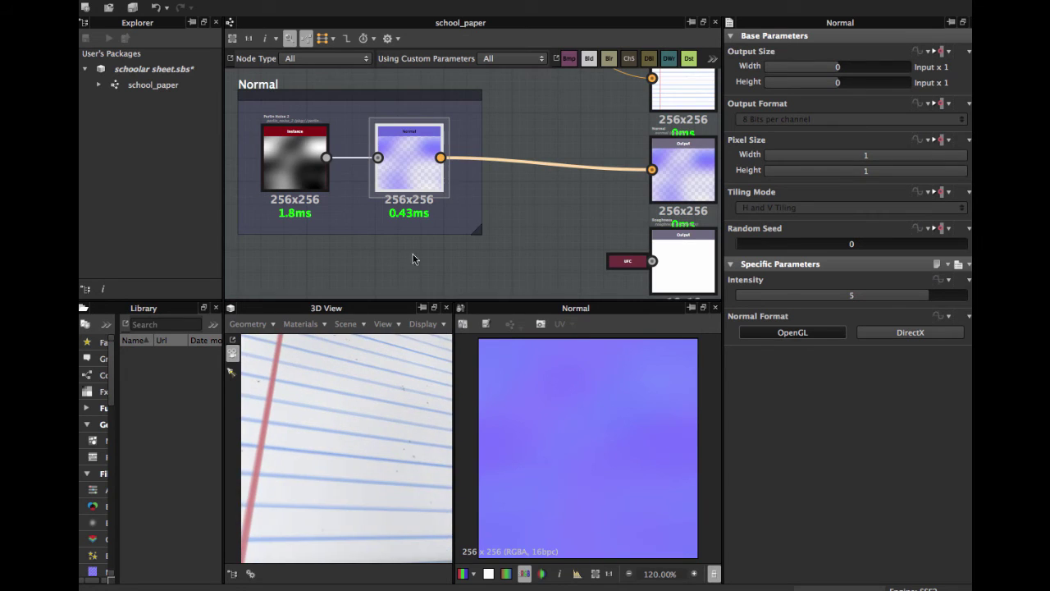
{"action": "scroll", "coordinate": [483, 187], "scroll_direction": "down", "scroll_amount": 2}
{"action": "mouse_move", "coordinate": [496, 192]}
{"action": "middle_mouse_down"}
{"action": "mouse_move", "coordinate": [469, 174]}
{"action": "mouse_move", "coordinate": [462, 205]}
{"action": "middle_mouse_up"}
{"action": "scroll", "coordinate": [480, 184], "scroll_direction": "up", "scroll_amount": 2}
Step: Move the white Uniform Color (255) node left of the Roughness output
{"action": "left_click", "coordinate": [517, 207]}
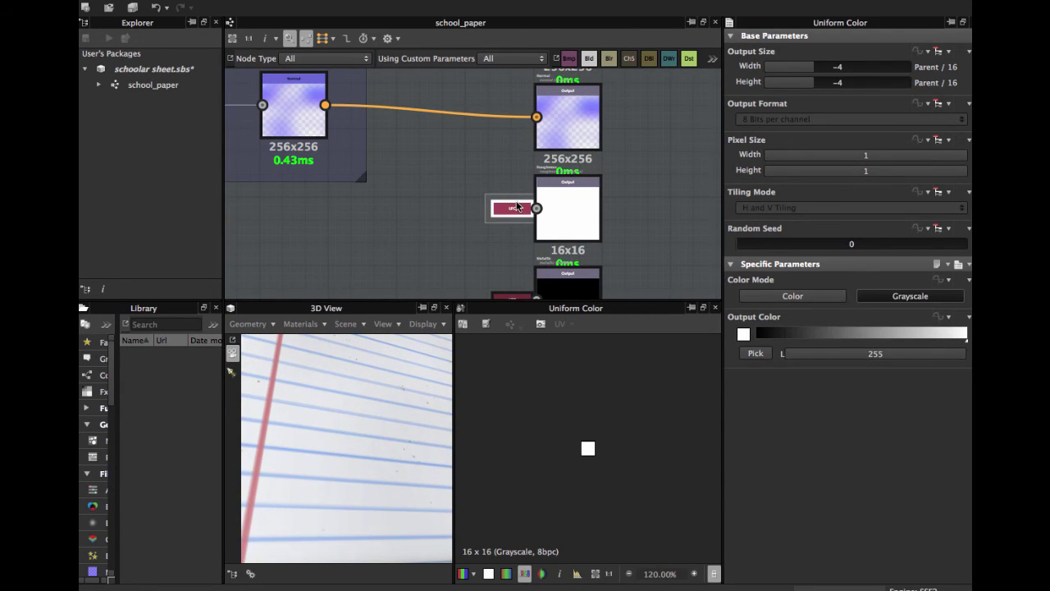
{"action": "scroll", "coordinate": [554, 215], "scroll_direction": "up", "scroll_amount": 2}
{"action": "left_click_drag", "start_coordinate": [501, 206], "coordinate": [272, 227]}
{"action": "scroll", "coordinate": [320, 225], "scroll_direction": "down", "scroll_amount": 2}
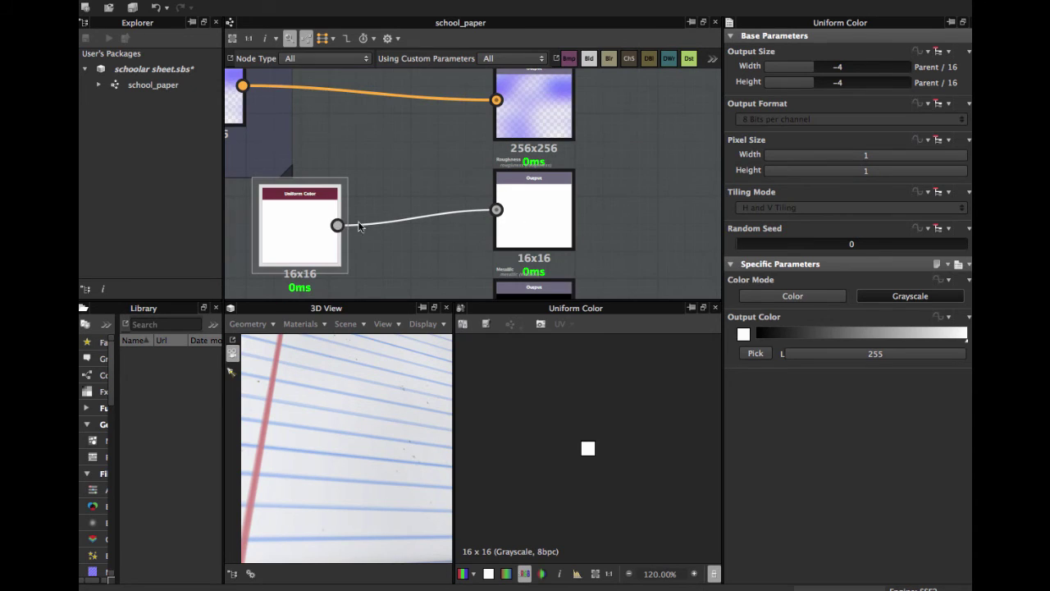
Step: Place the black Uniform Color (0) node beside the Metallic output
{"action": "middle_click_drag", "start_coordinate": [361, 225], "coordinate": [387, 132]}
{"action": "left_click", "coordinate": [560, 230]}
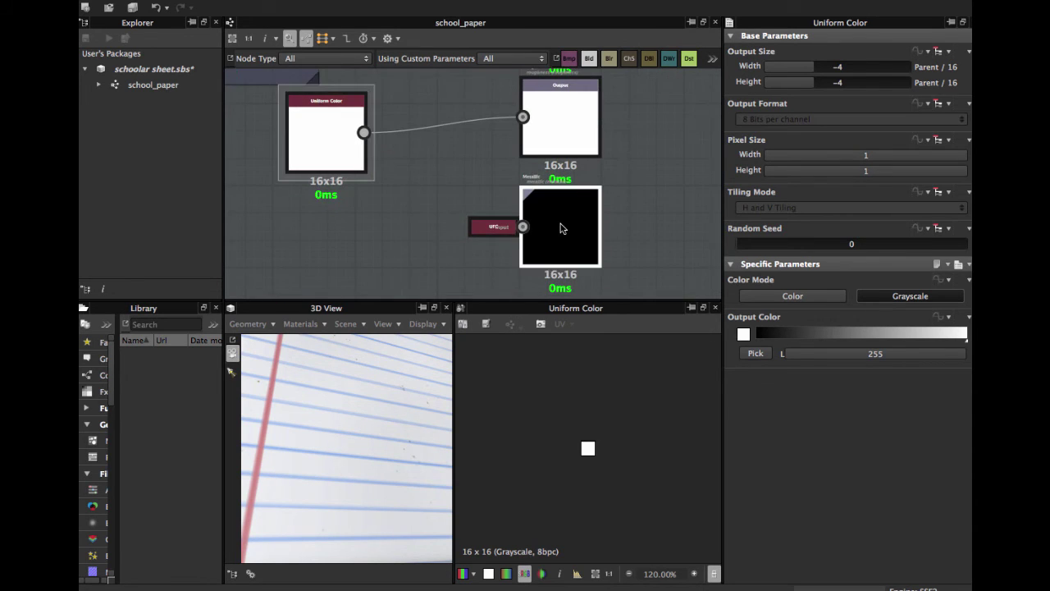
{"action": "left_click_drag", "start_coordinate": [523, 227], "coordinate": [489, 230]}
{"action": "scroll", "coordinate": [406, 227], "scroll_direction": "down", "scroll_amount": 3}
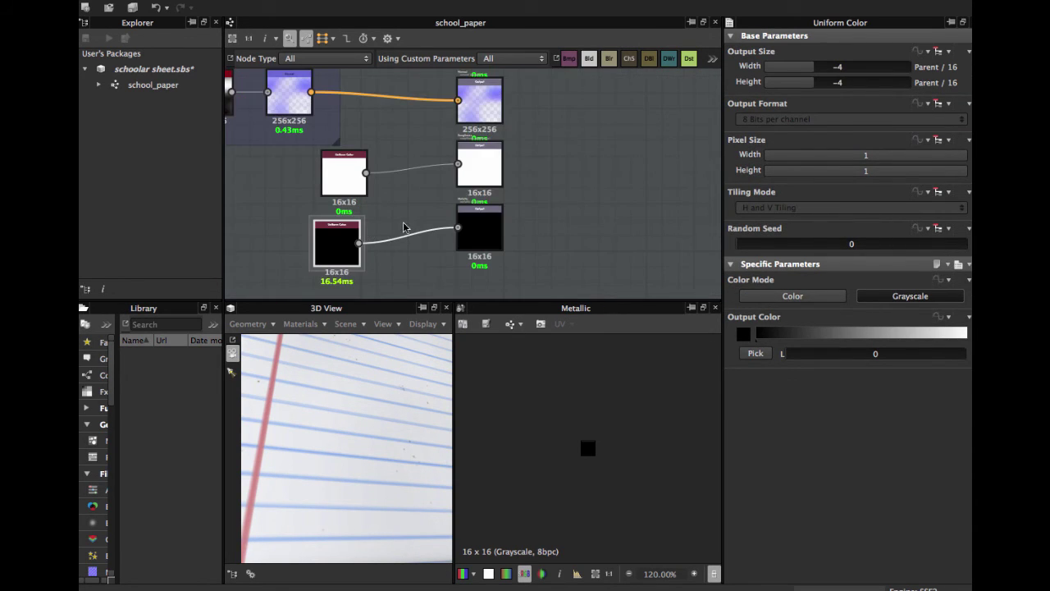
{"action": "scroll", "coordinate": [389, 235], "scroll_direction": "up", "scroll_amount": 3}
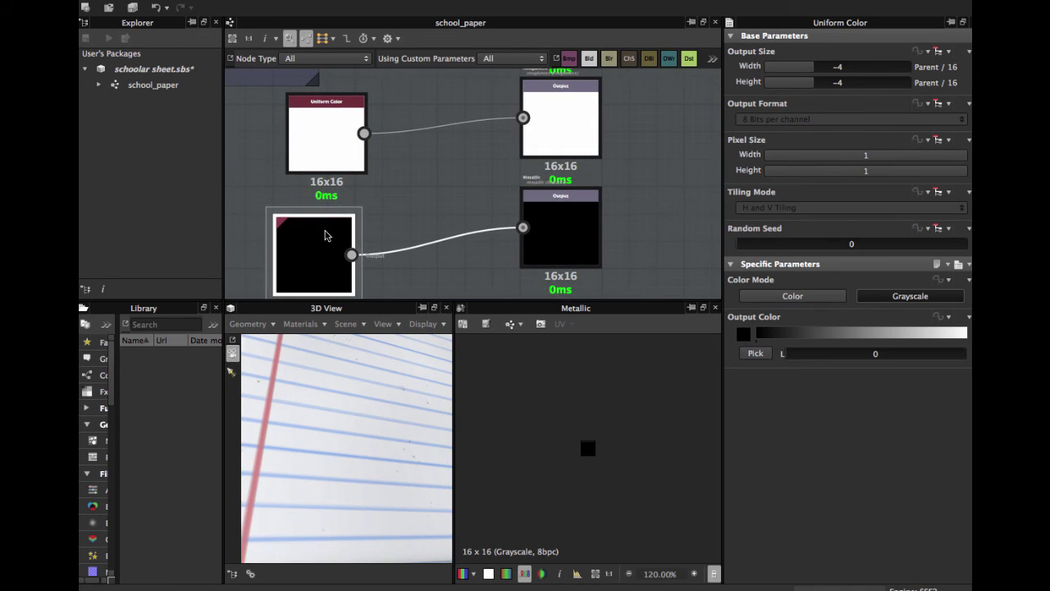
{"action": "scroll", "coordinate": [329, 235], "scroll_direction": "down", "scroll_amount": 5}
{"action": "scroll", "coordinate": [427, 206], "scroll_direction": "up", "scroll_amount": 2}
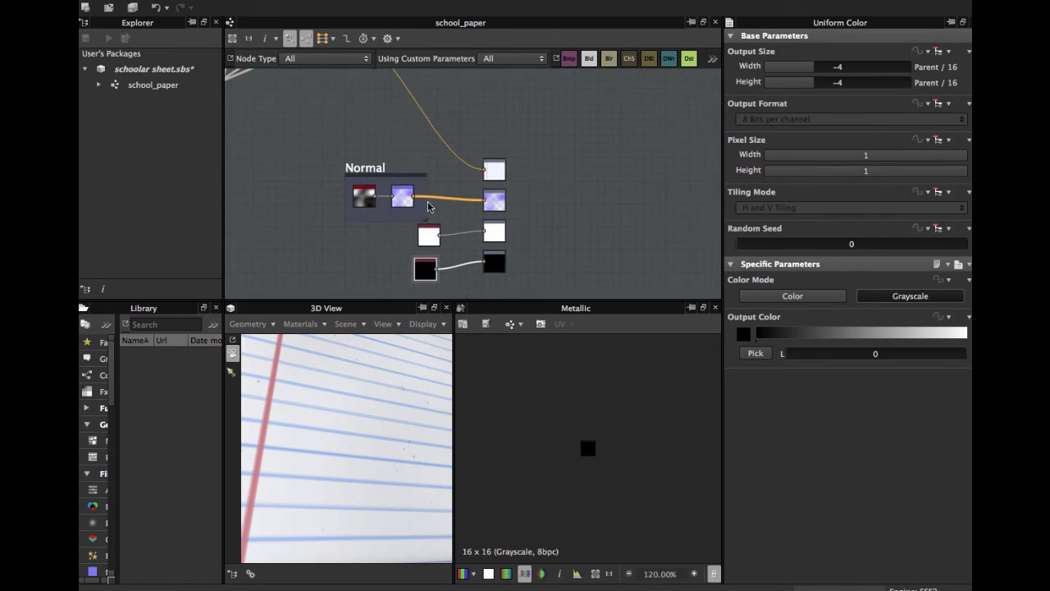
{"action": "scroll", "coordinate": [377, 185], "scroll_direction": "up", "scroll_amount": 3}
{"action": "scroll", "coordinate": [377, 185], "scroll_direction": "left", "scroll_amount": 3}
{"action": "scroll", "coordinate": [473, 188], "scroll_direction": "left", "scroll_amount": 2}
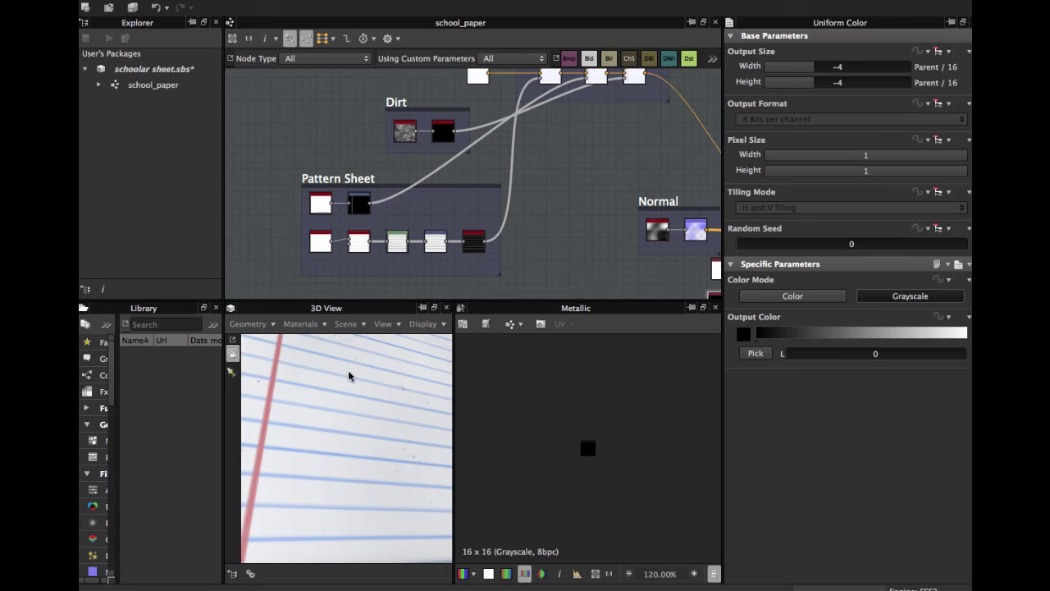
{"action": "scroll", "coordinate": [391, 99], "scroll_direction": "down", "scroll_amount": 2}
{"action": "scroll", "coordinate": [427, 205], "scroll_direction": "up", "scroll_amount": 2}
{"action": "scroll", "coordinate": [429, 211], "scroll_direction": "up", "scroll_amount": 1}
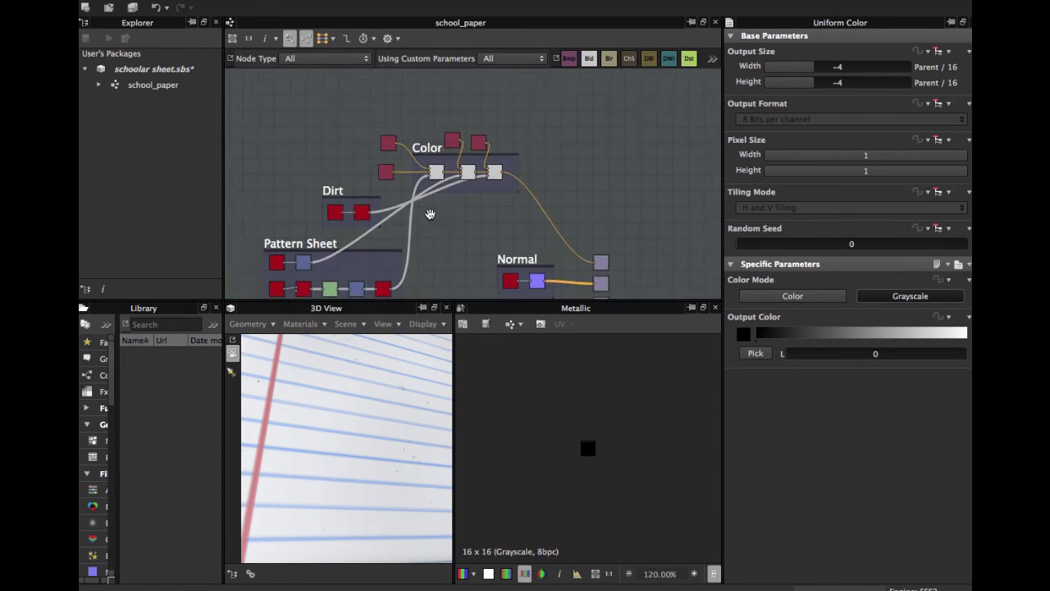
{"action": "scroll", "coordinate": [414, 214], "scroll_direction": "up", "scroll_amount": 2}
{"action": "scroll", "coordinate": [410, 212], "scroll_direction": "down", "scroll_amount": 3}
{"action": "scroll", "coordinate": [402, 212], "scroll_direction": "down", "scroll_amount": 3}
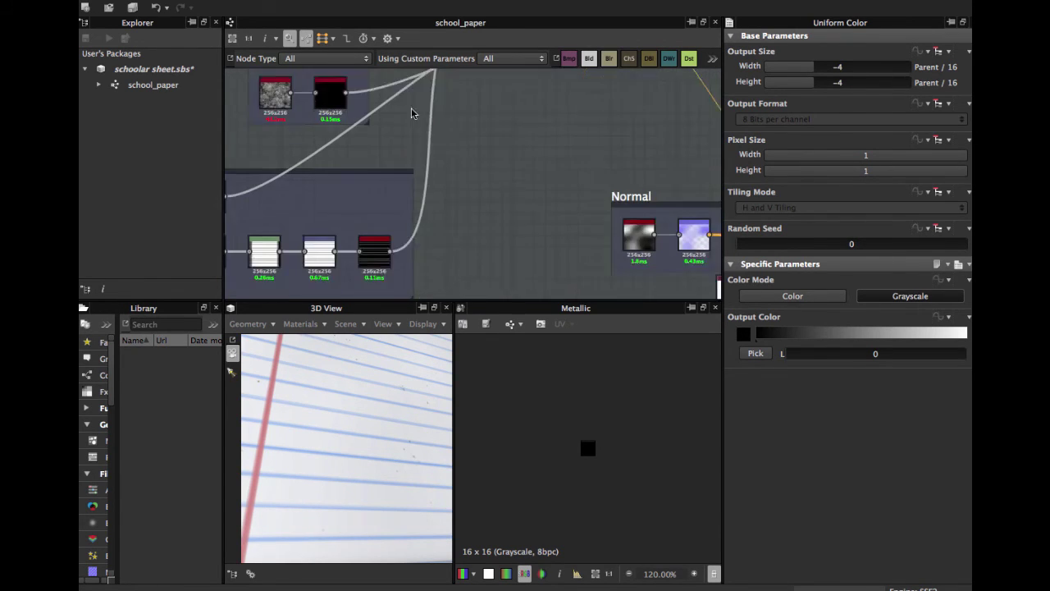
{"action": "scroll", "coordinate": [391, 213], "scroll_direction": "down", "scroll_amount": 2}
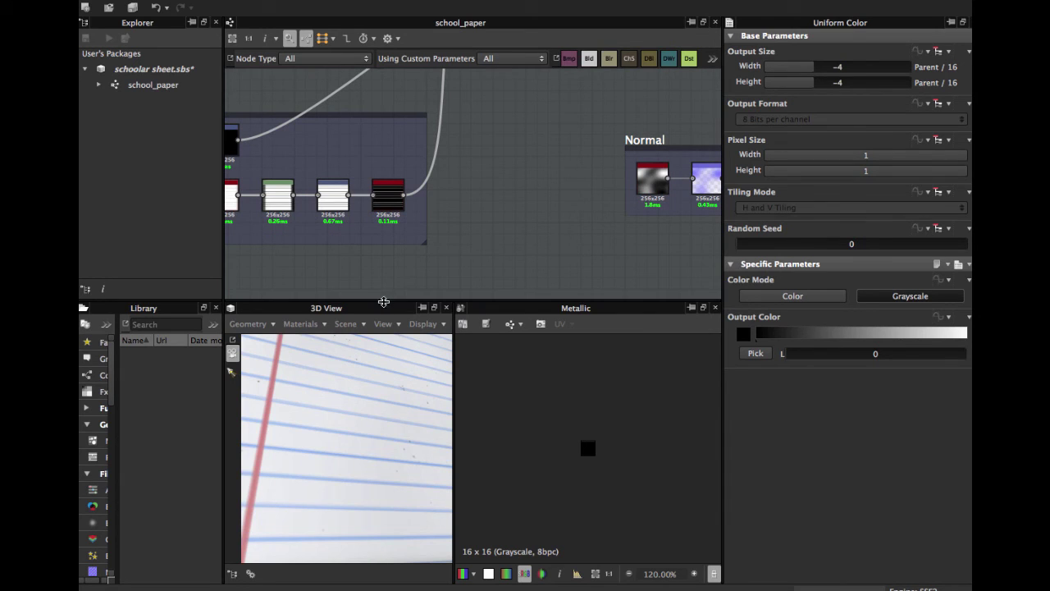
Step: Widen the 3D View panel by dragging the panel splitters
{"action": "left_click_drag", "start_coordinate": [388, 300], "coordinate": [402, 125]}
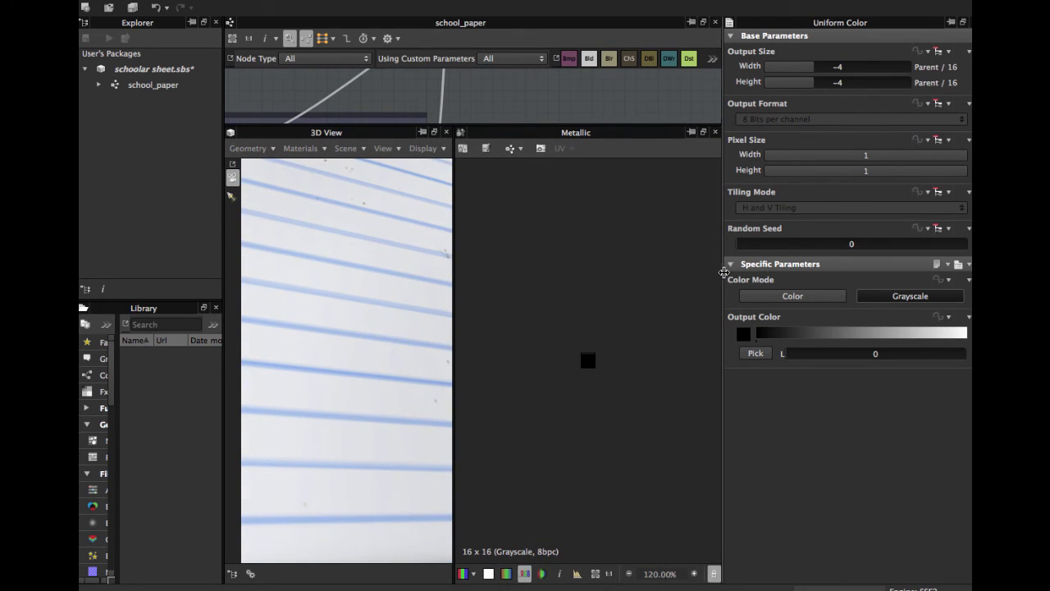
{"action": "left_click_drag", "start_coordinate": [724, 273], "coordinate": [903, 275]}
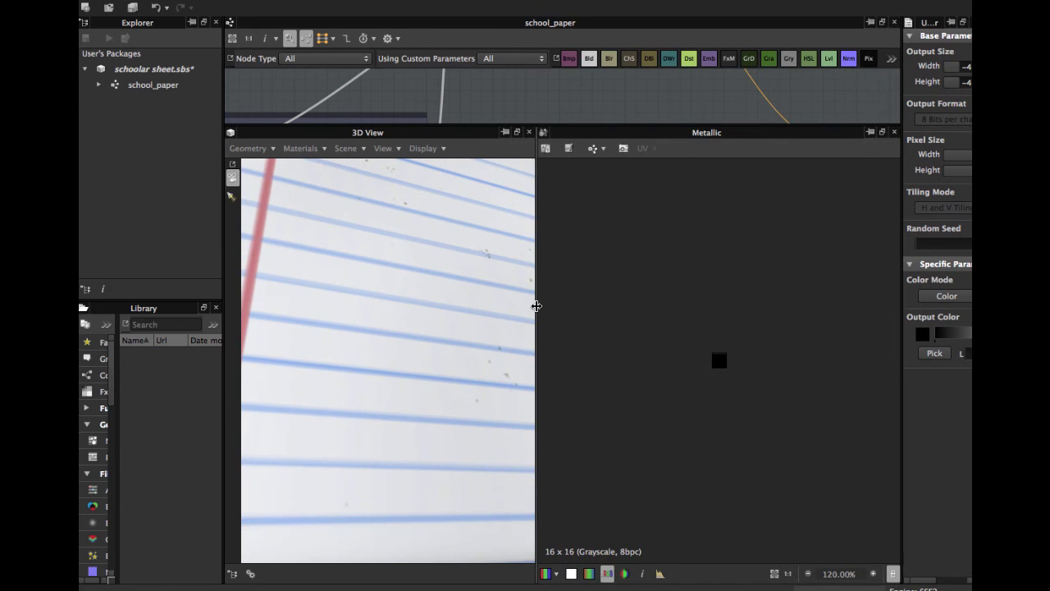
{"action": "left_click_drag", "start_coordinate": [536, 306], "coordinate": [755, 304]}
Step: Orbit and zoom around the lined-paper cube to view its front and top
{"action": "mouse_move", "coordinate": [460, 323]}
{"action": "left_mouse_down"}
{"action": "mouse_move", "coordinate": [437, 362]}
{"action": "mouse_move", "coordinate": [379, 362]}
{"action": "mouse_move", "coordinate": [375, 346]}
{"action": "mouse_move", "coordinate": [407, 348]}
{"action": "mouse_move", "coordinate": [424, 363]}
{"action": "mouse_move", "coordinate": [392, 359]}
{"action": "mouse_move", "coordinate": [476, 335]}
{"action": "mouse_move", "coordinate": [432, 342]}
{"action": "mouse_move", "coordinate": [386, 302]}
{"action": "mouse_move", "coordinate": [460, 331]}
{"action": "mouse_move", "coordinate": [451, 321]}
{"action": "mouse_move", "coordinate": [487, 311]}
{"action": "mouse_move", "coordinate": [539, 322]}
{"action": "mouse_move", "coordinate": [528, 285]}
{"action": "left_mouse_up"}
{"action": "mouse_move", "coordinate": [492, 314]}
{"action": "left_mouse_down"}
{"action": "mouse_move", "coordinate": [452, 347]}
{"action": "mouse_move", "coordinate": [443, 340]}
{"action": "mouse_move", "coordinate": [471, 356]}
{"action": "mouse_move", "coordinate": [467, 276]}
{"action": "mouse_move", "coordinate": [469, 326]}
{"action": "mouse_move", "coordinate": [411, 329]}
{"action": "mouse_move", "coordinate": [415, 260]}
{"action": "mouse_move", "coordinate": [359, 293]}
{"action": "mouse_move", "coordinate": [435, 324]}
{"action": "mouse_move", "coordinate": [468, 319]}
{"action": "mouse_move", "coordinate": [462, 301]}
{"action": "mouse_move", "coordinate": [462, 326]}
{"action": "left_mouse_up"}
{"action": "scroll", "coordinate": [460, 326], "scroll_direction": "up", "scroll_amount": 3}
{"action": "scroll", "coordinate": [453, 342], "scroll_direction": "up", "scroll_amount": 1}
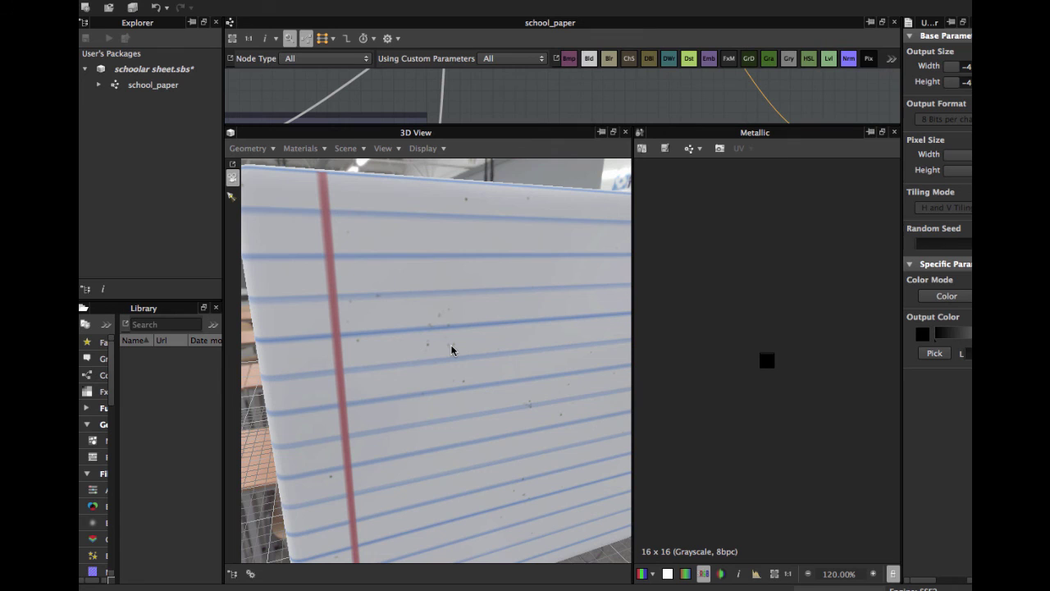
{"action": "mouse_move", "coordinate": [451, 350]}
{"action": "left_mouse_down"}
{"action": "mouse_move", "coordinate": [458, 312]}
{"action": "mouse_move", "coordinate": [436, 328]}
{"action": "mouse_move", "coordinate": [406, 303]}
{"action": "mouse_move", "coordinate": [415, 263]}
{"action": "mouse_move", "coordinate": [460, 299]}
{"action": "left_mouse_up"}
{"action": "scroll", "coordinate": [457, 312], "scroll_direction": "down", "scroll_amount": 3}
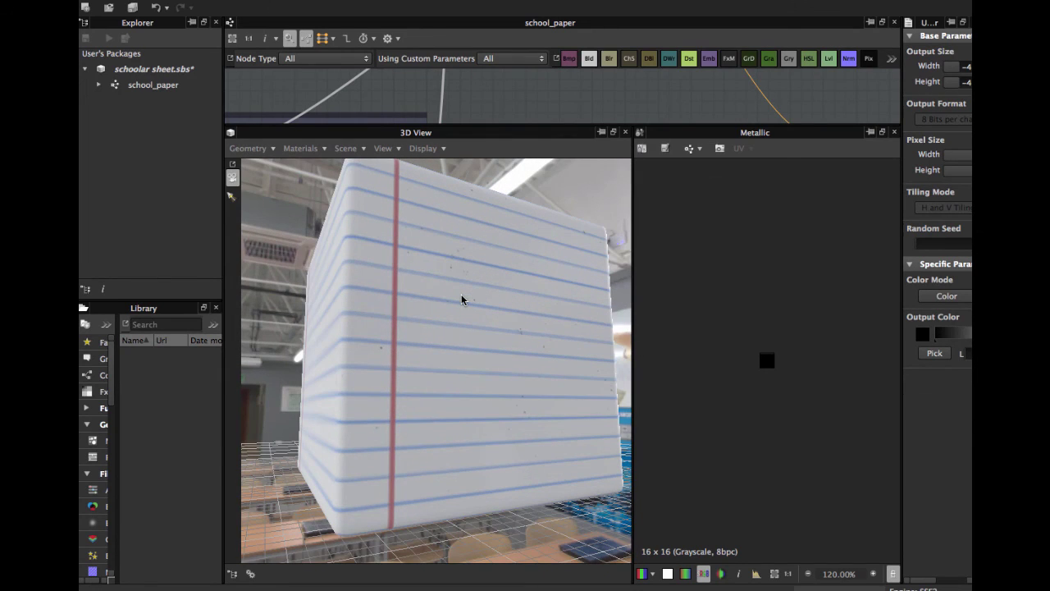